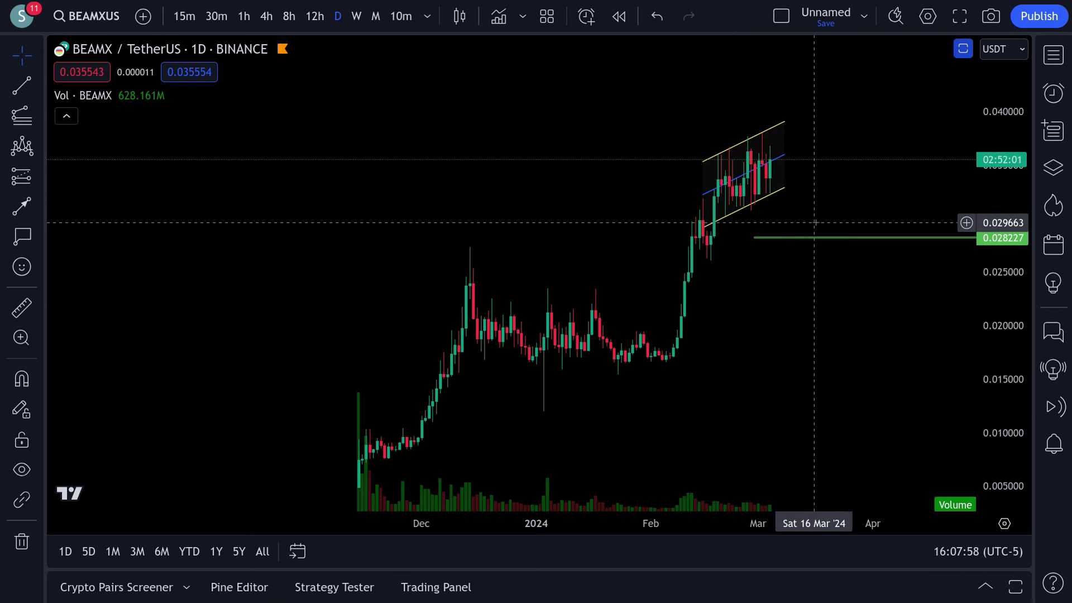
Draw a three-point Fibonacci extension starting from the BEAMX swing low
left_click(22, 116)
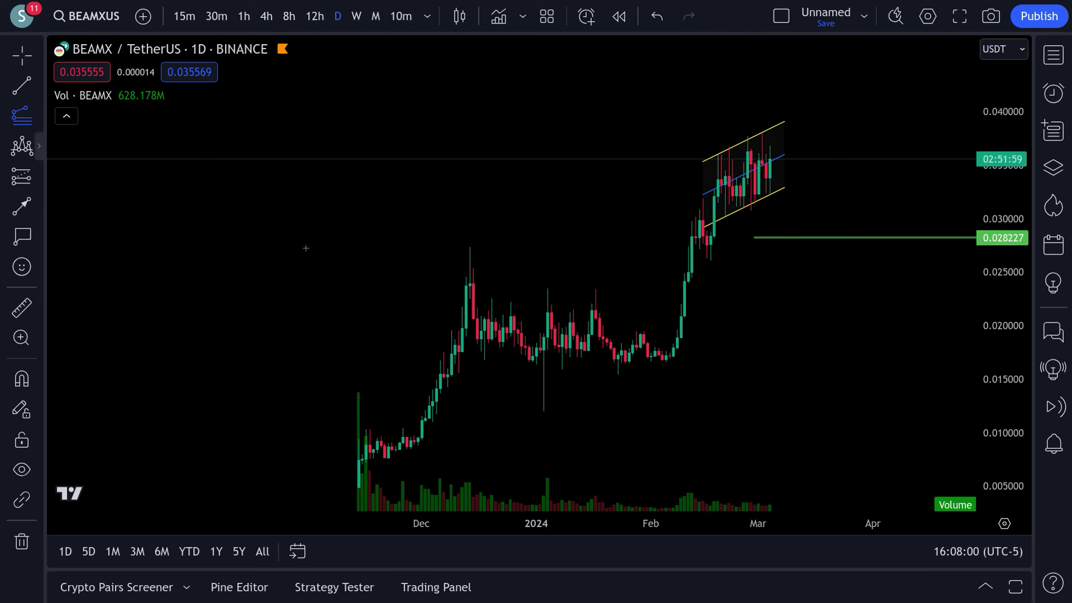
left_click(599, 373)
left_click(622, 330)
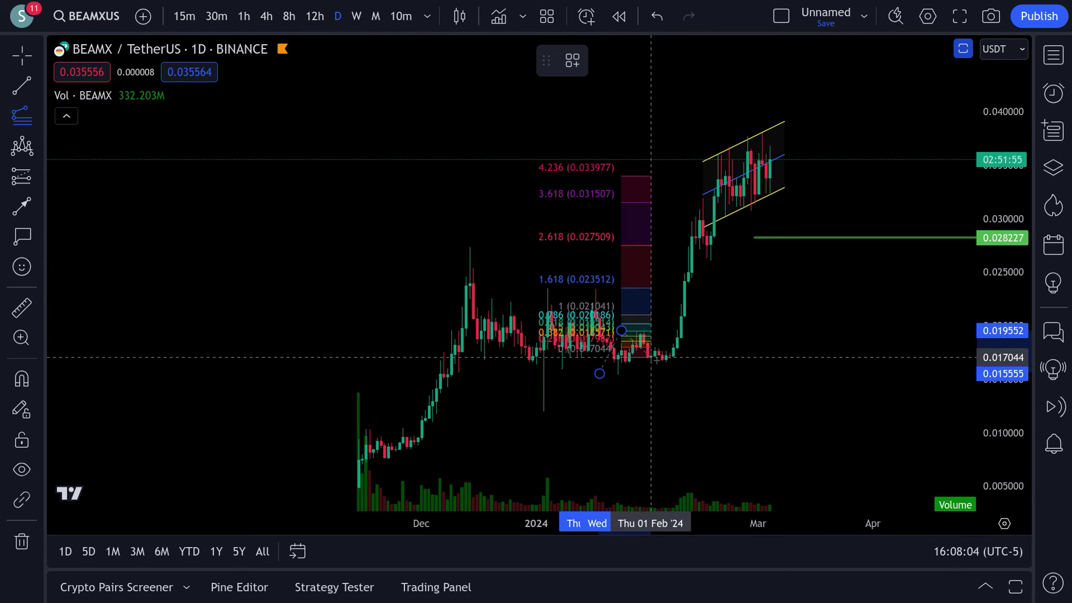
left_click(695, 362)
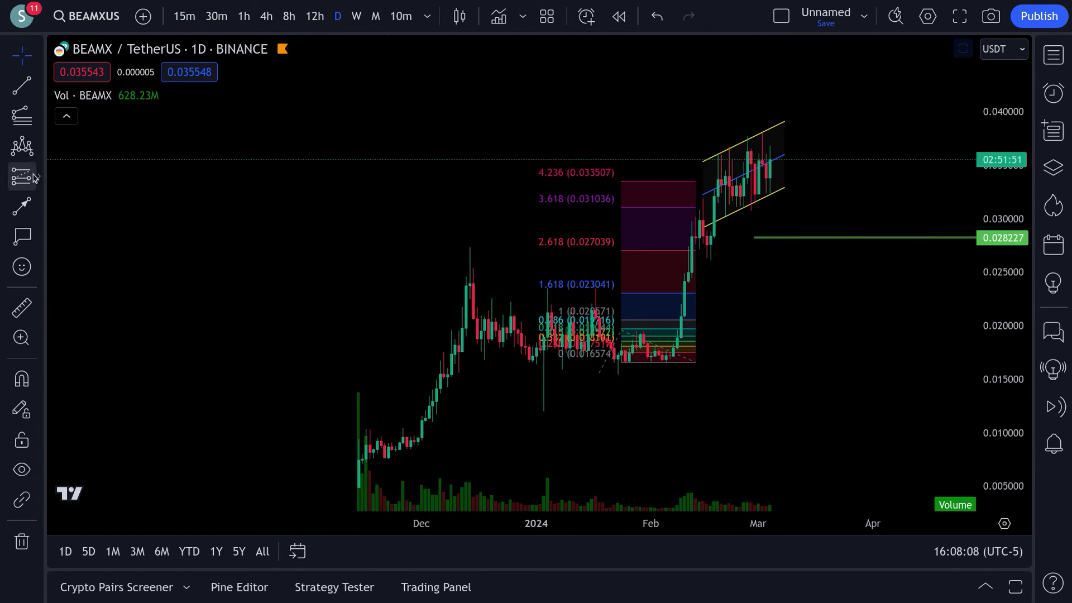
Draw an Elliott Impulse Wave 0–5 from the late-January low through the February high
left_click(43, 152)
left_click(137, 315)
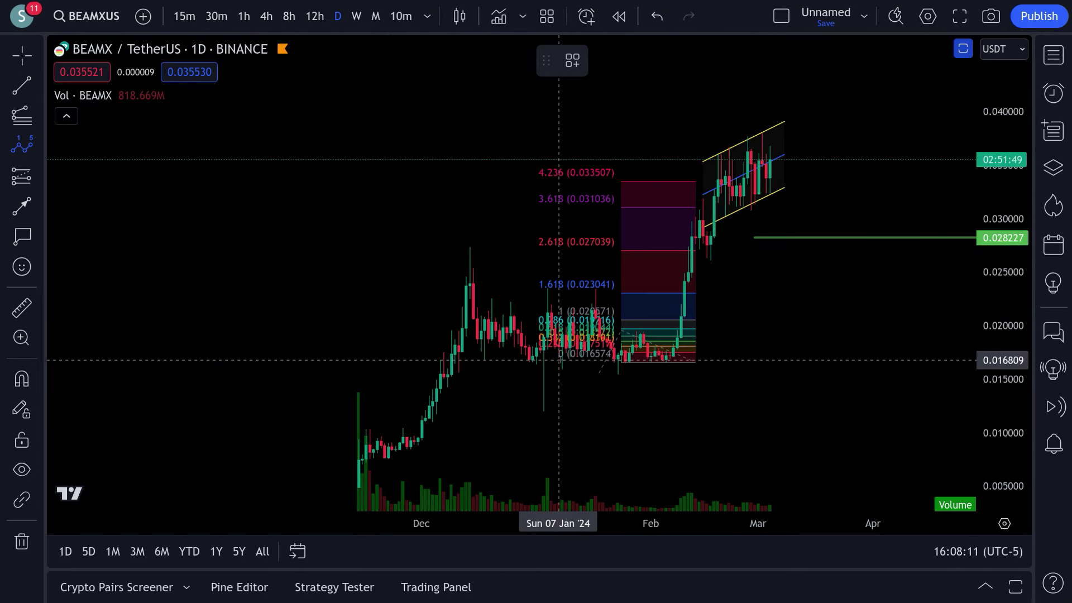
left_click(617, 363)
left_click(643, 325)
left_click(662, 347)
left_click(688, 217)
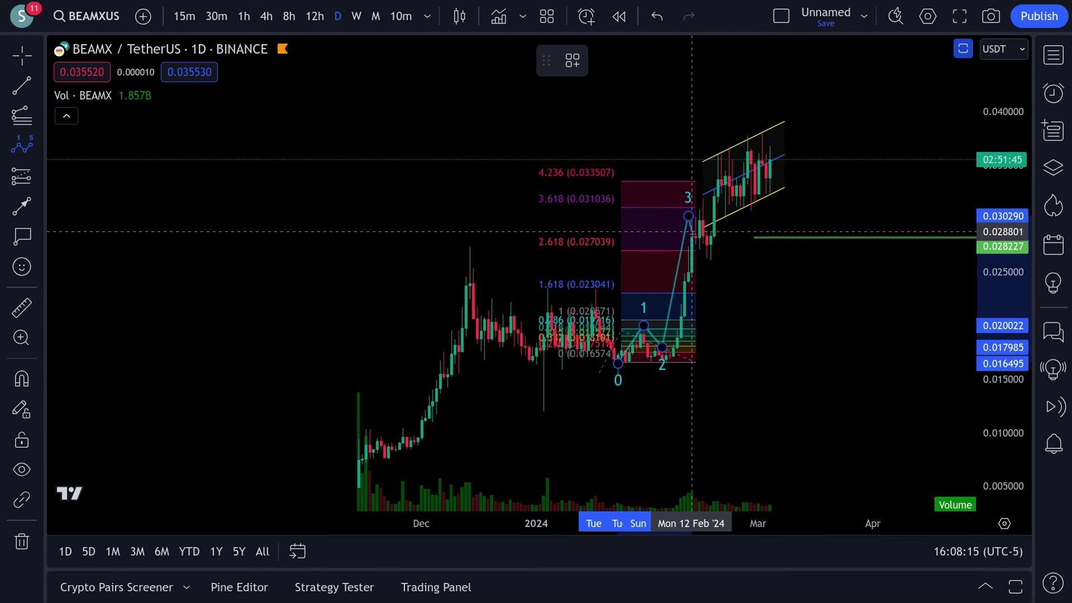
left_click(701, 243)
left_click(718, 159)
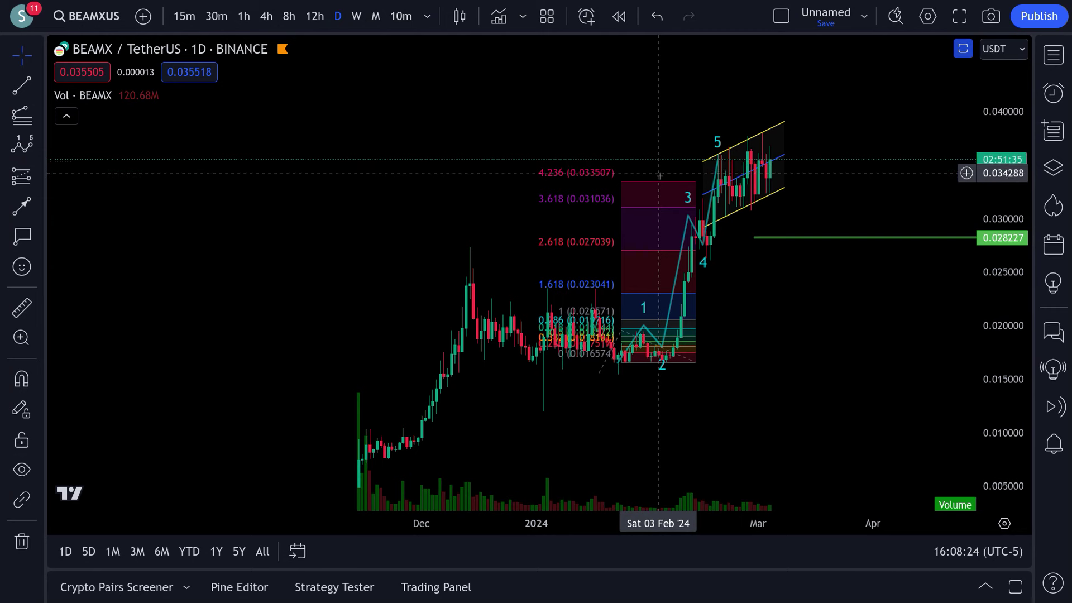
Delete both the Fibonacci extension and the Elliott wave drawings
left_click(661, 183)
left_click(756, 60)
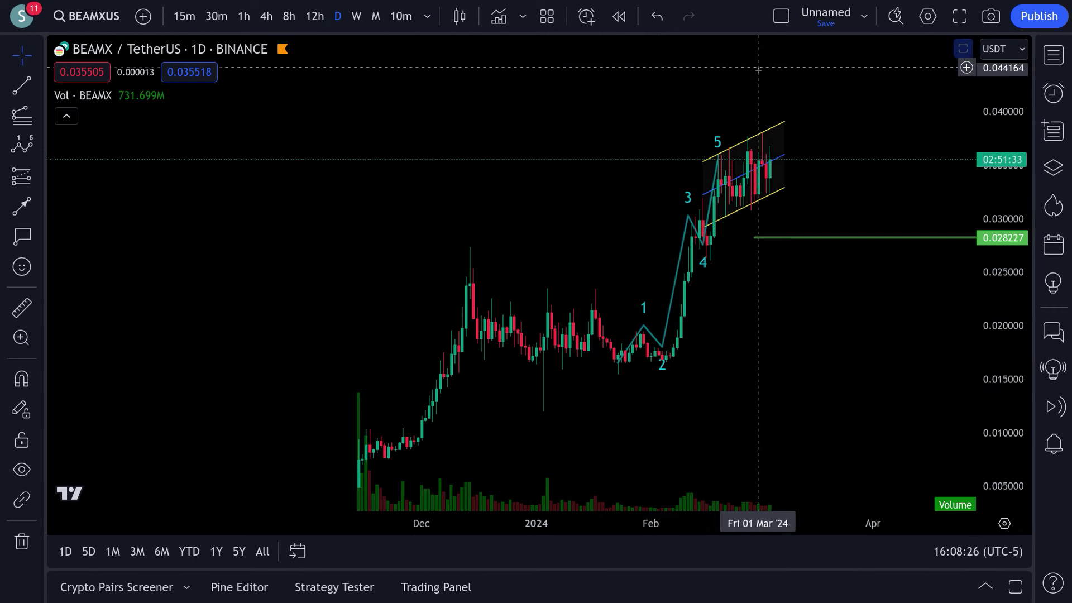
left_click(678, 262)
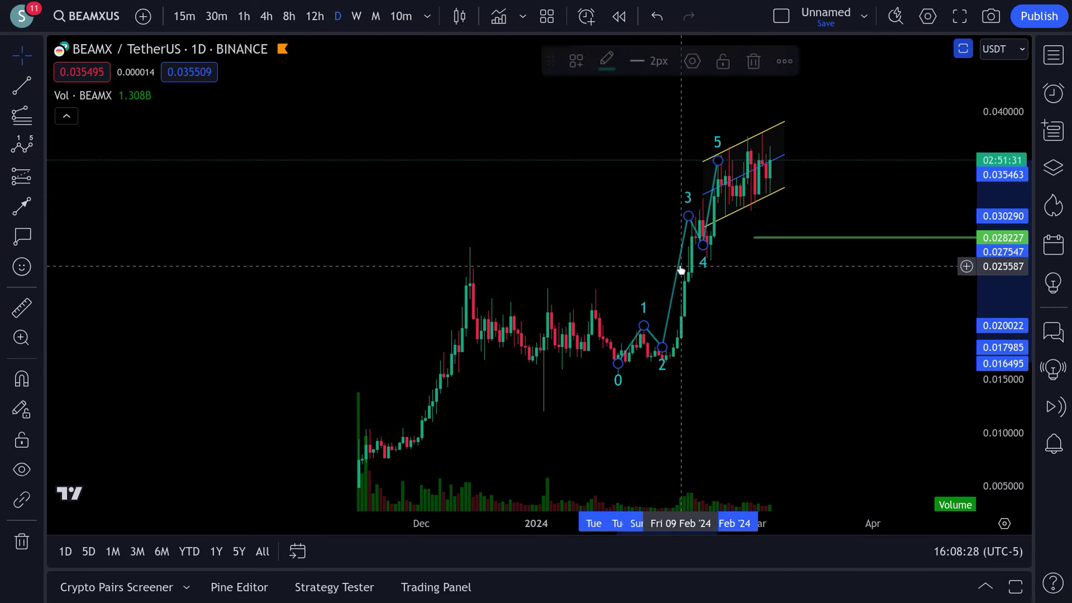
left_click(758, 70)
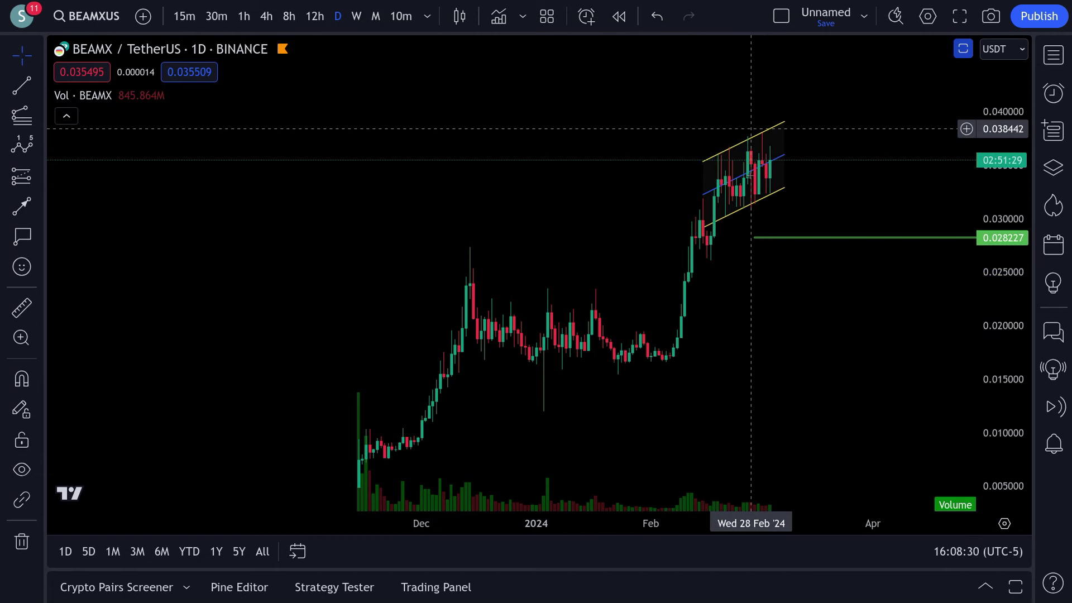
Reposition the chart and delete the green horizontal level line
left_click_drag(770, 342, 743, 342)
scroll(761, 351, "up", 4)
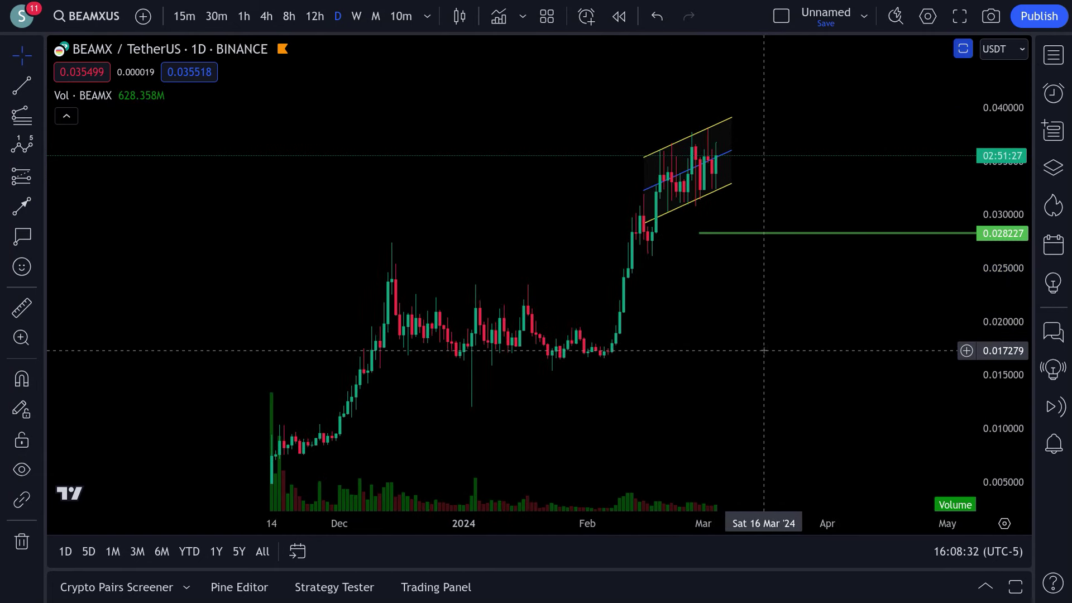
left_click_drag(692, 366, 798, 366)
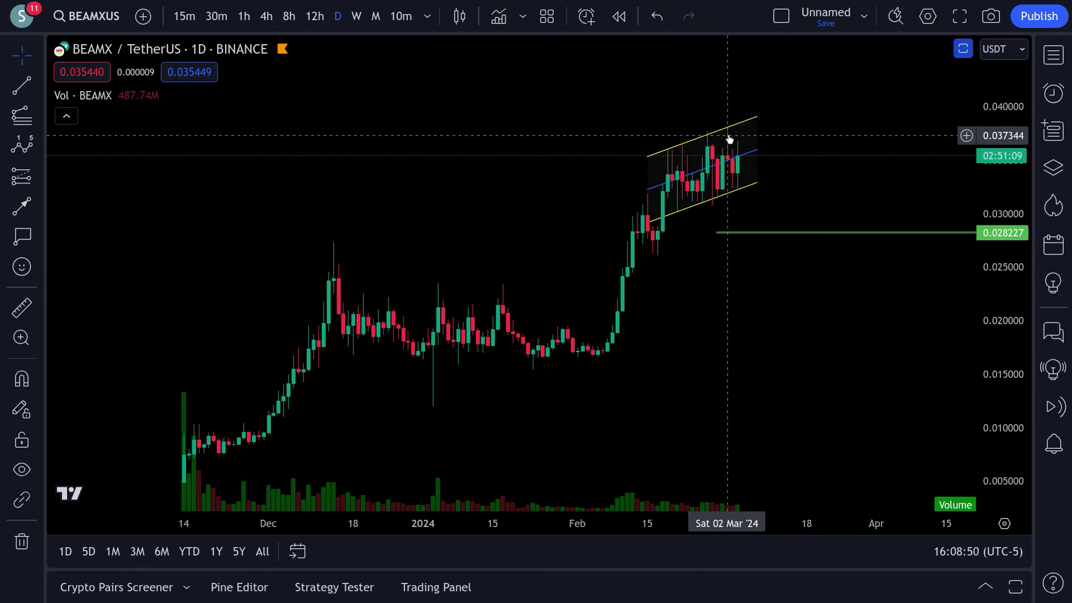
left_click(767, 232)
left_click(821, 59)
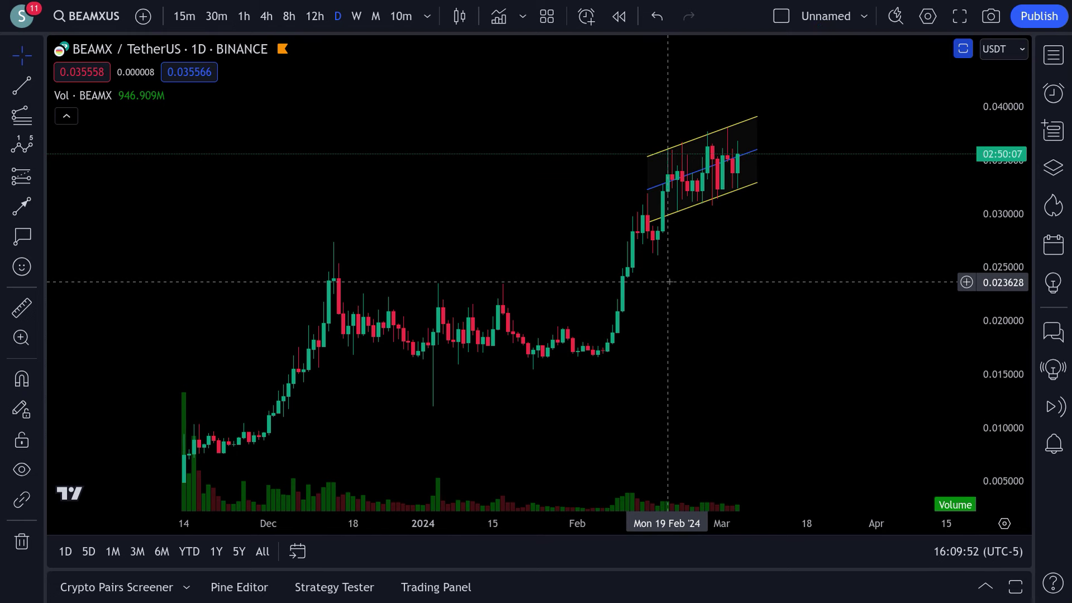
mouse_move(10, 595)
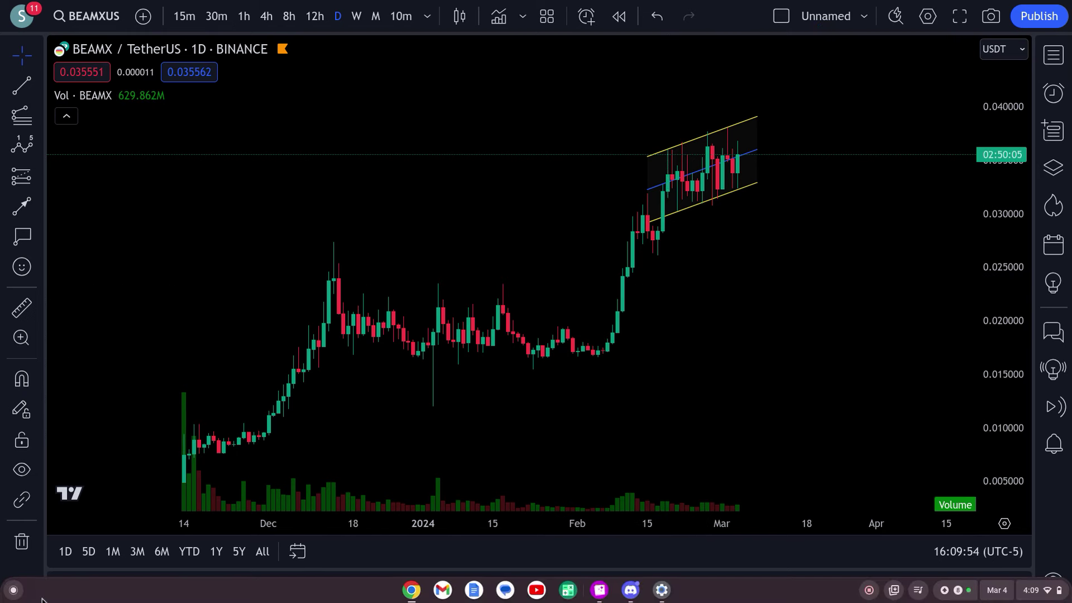
Launch the Files app from the launcher and show the Downloads folder contents
left_click(12, 590)
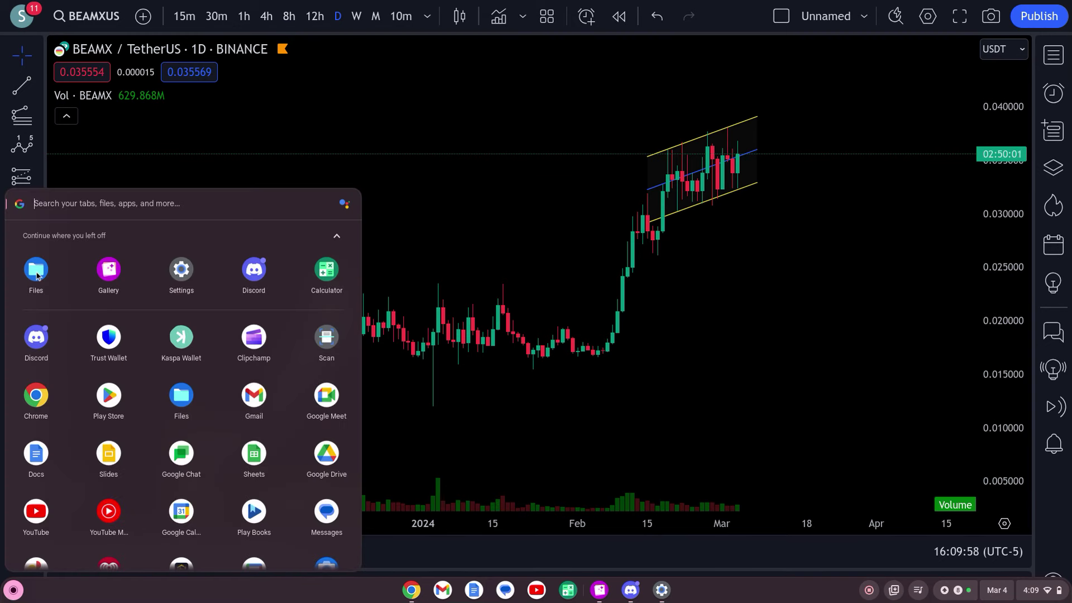
left_click(36, 270)
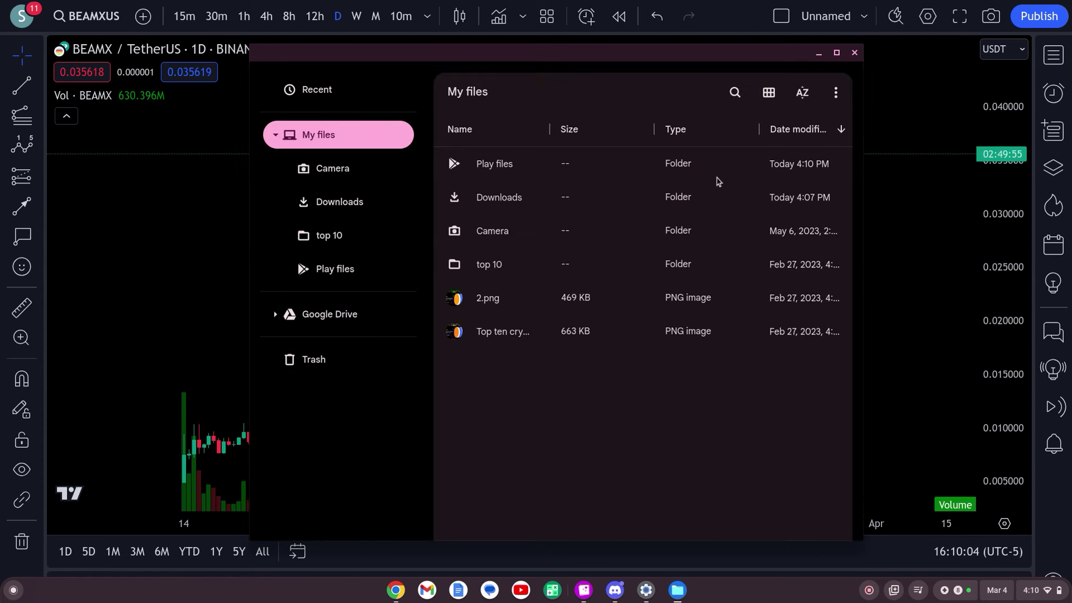
left_click(365, 200)
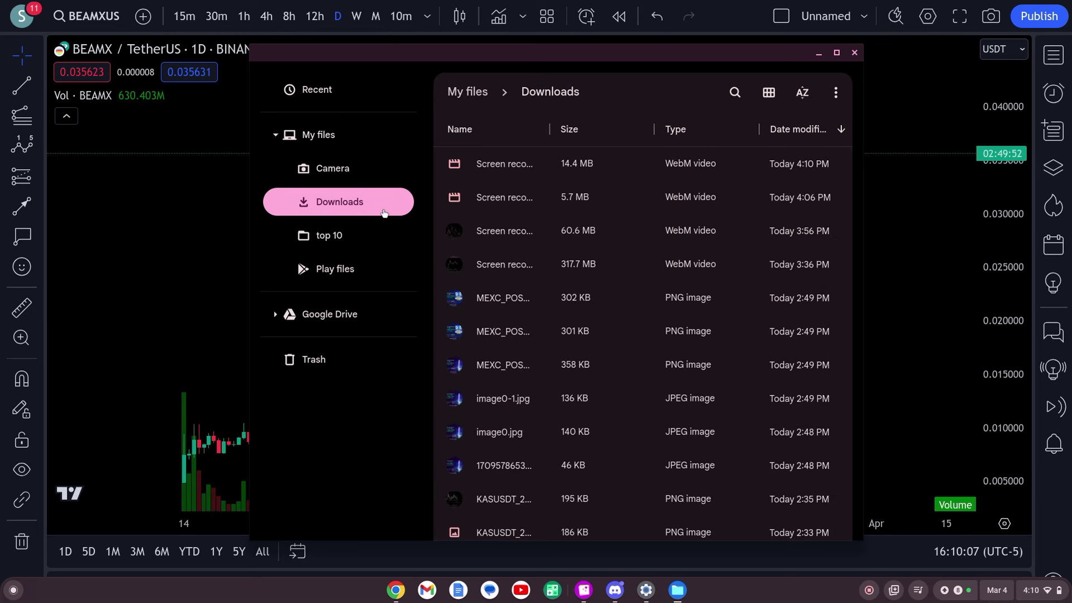
View the three MEXC poster images, including MEXC_POSTER_3.png and MEXC_POSTER_1.png, one after another
double_click(525, 305)
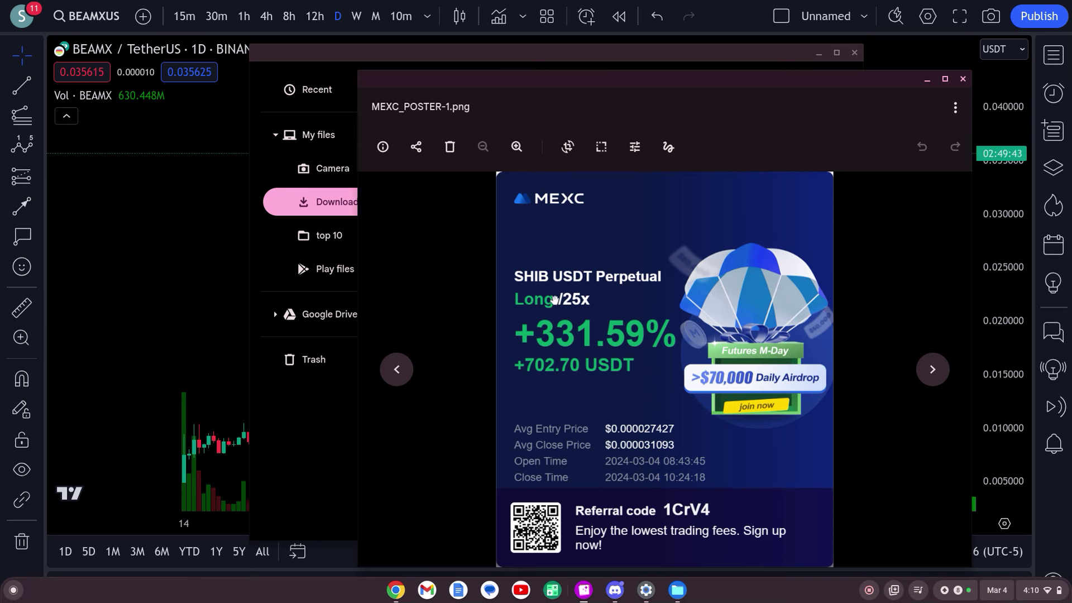
left_click(963, 79)
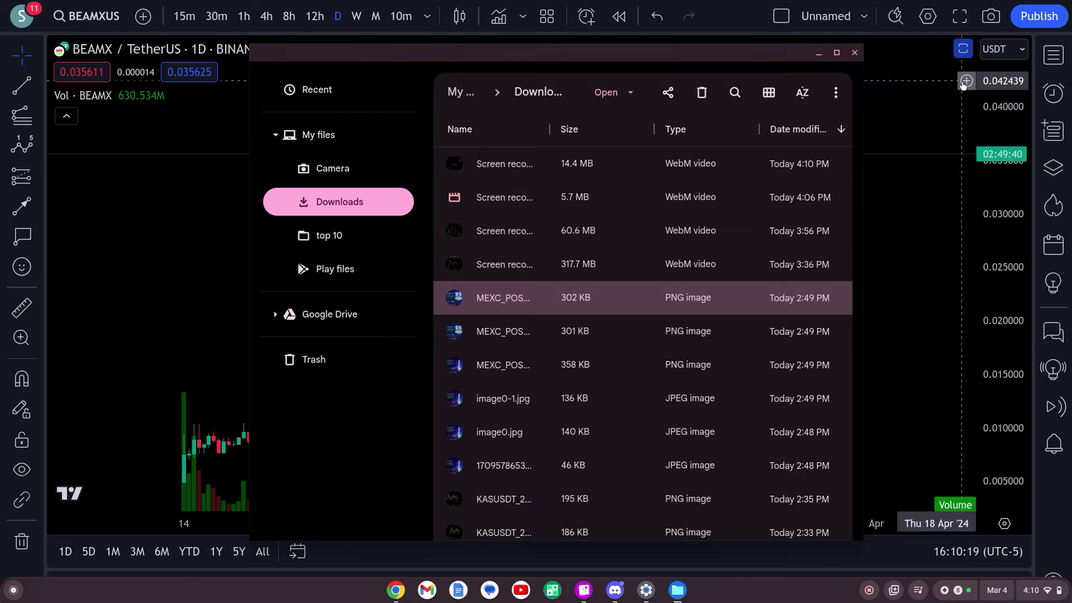
left_click(548, 333)
double_click(549, 334)
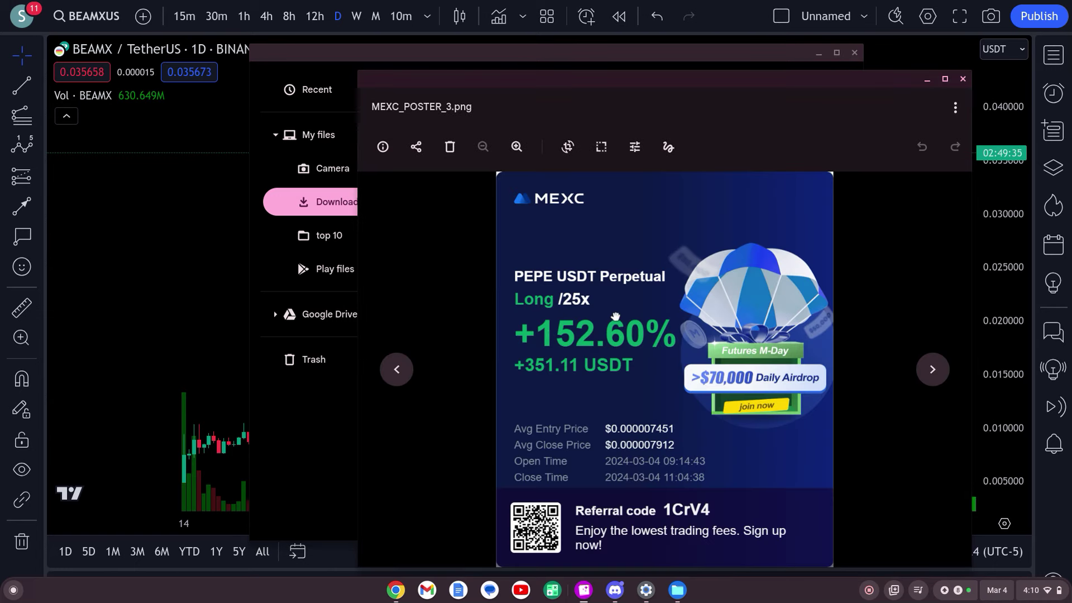
left_click(963, 78)
double_click(510, 365)
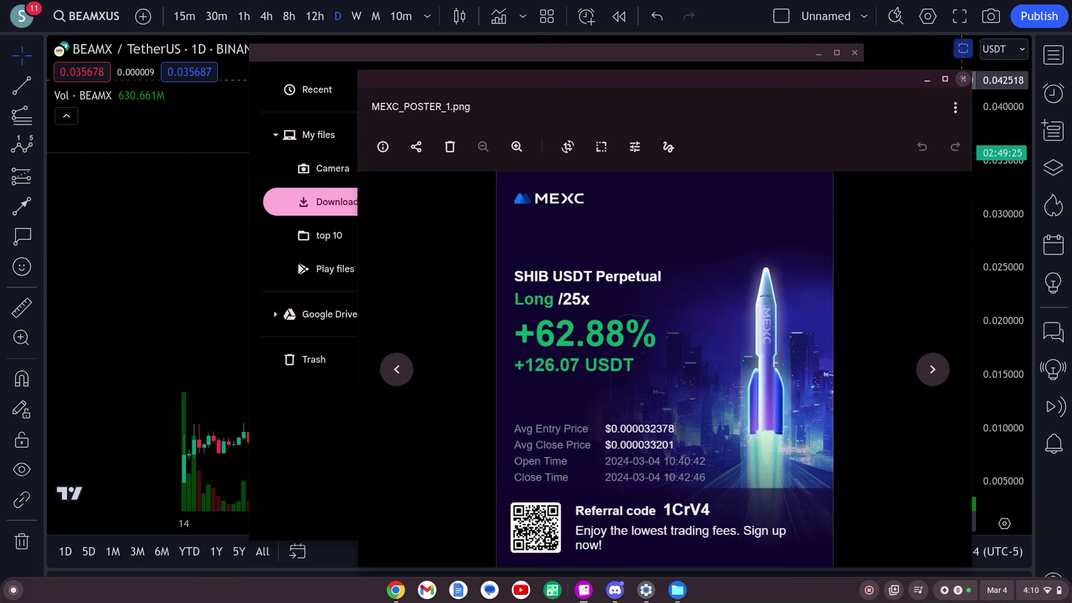
left_click(963, 78)
View image0-1.jpg and image0.jpg in the image viewer
left_click(554, 398)
double_click(554, 398)
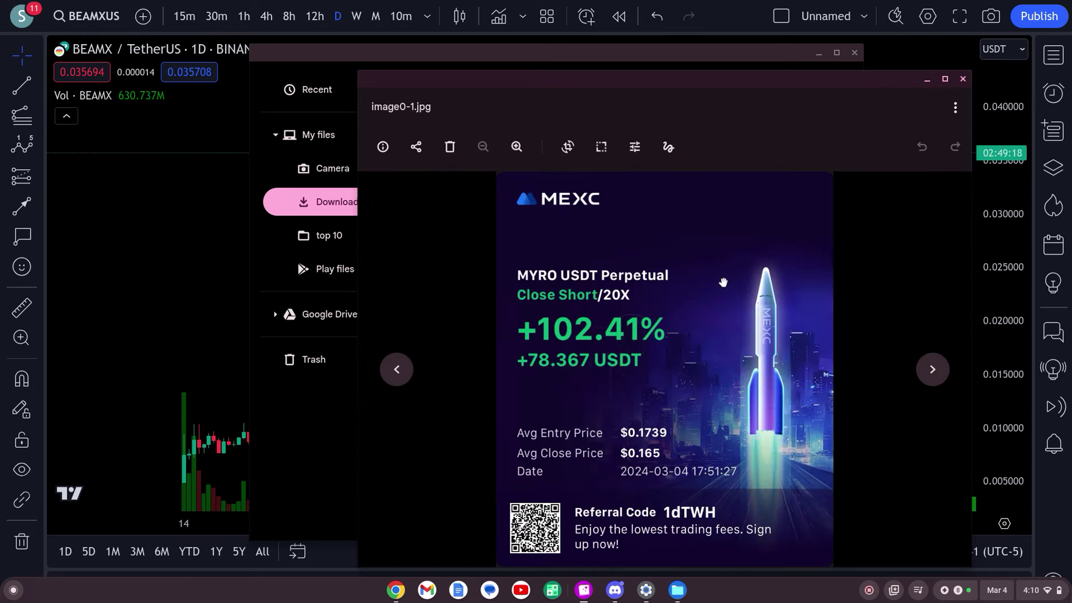
left_click(963, 80)
left_click(548, 433)
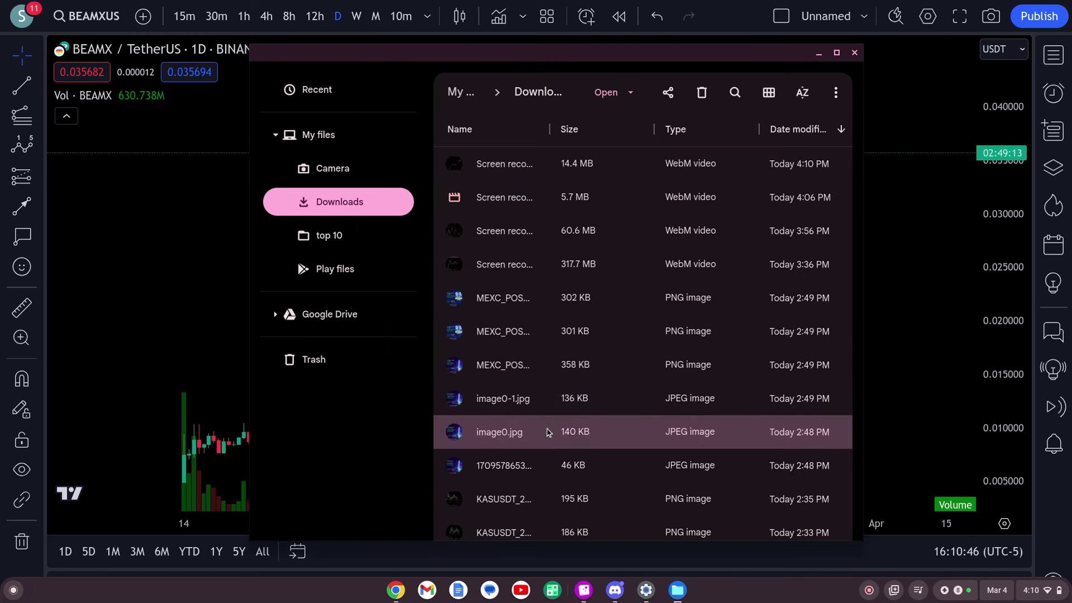
double_click(548, 432)
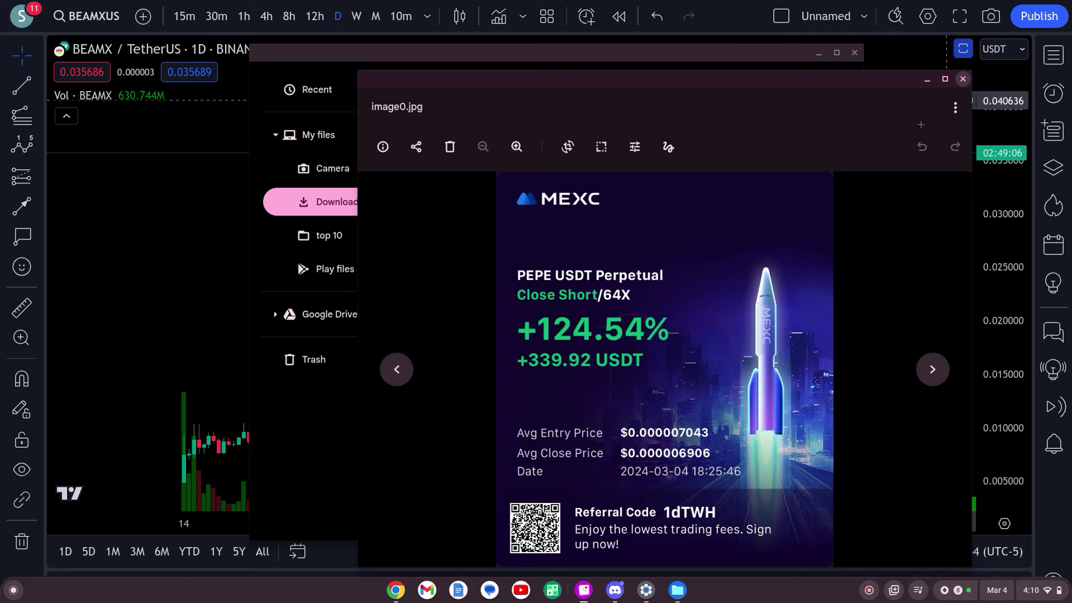
left_click(963, 79)
View 1709578653119.jpg, then close the viewer and the Files window to reveal the chart
left_click(534, 467)
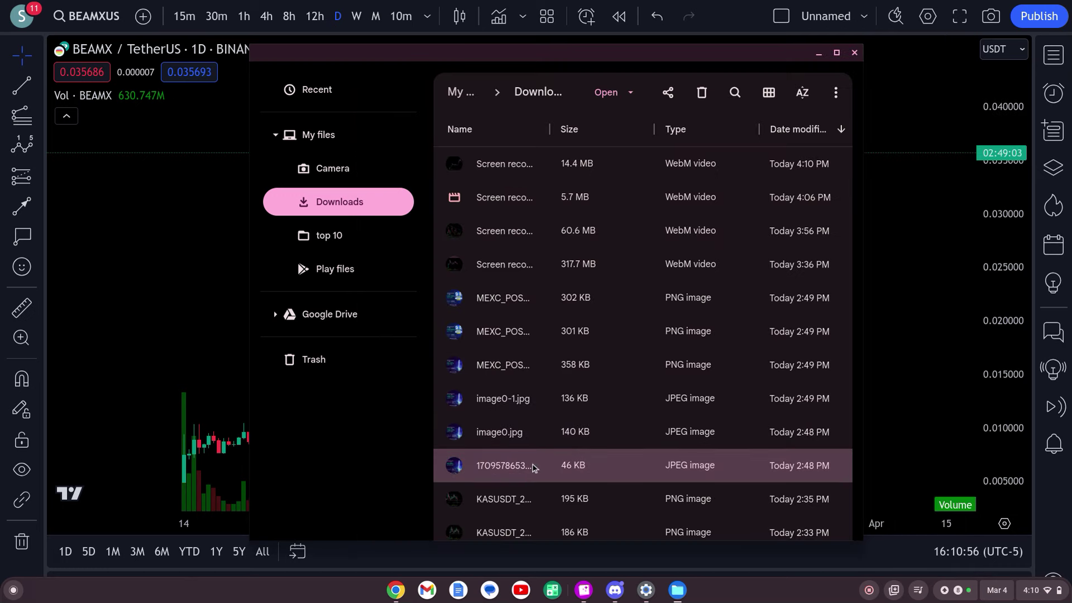
double_click(534, 468)
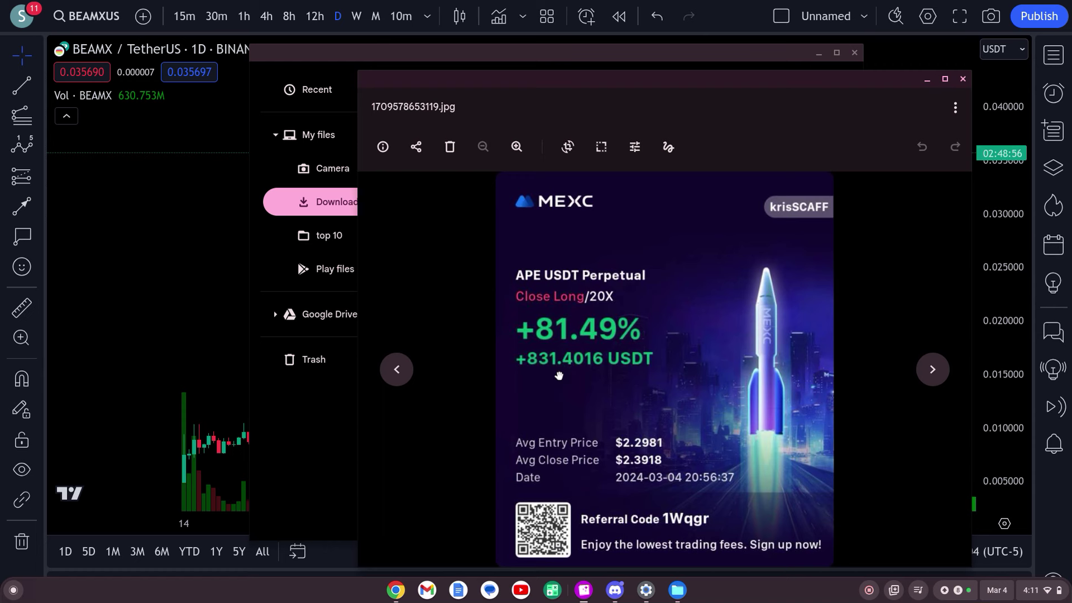
left_click(964, 81)
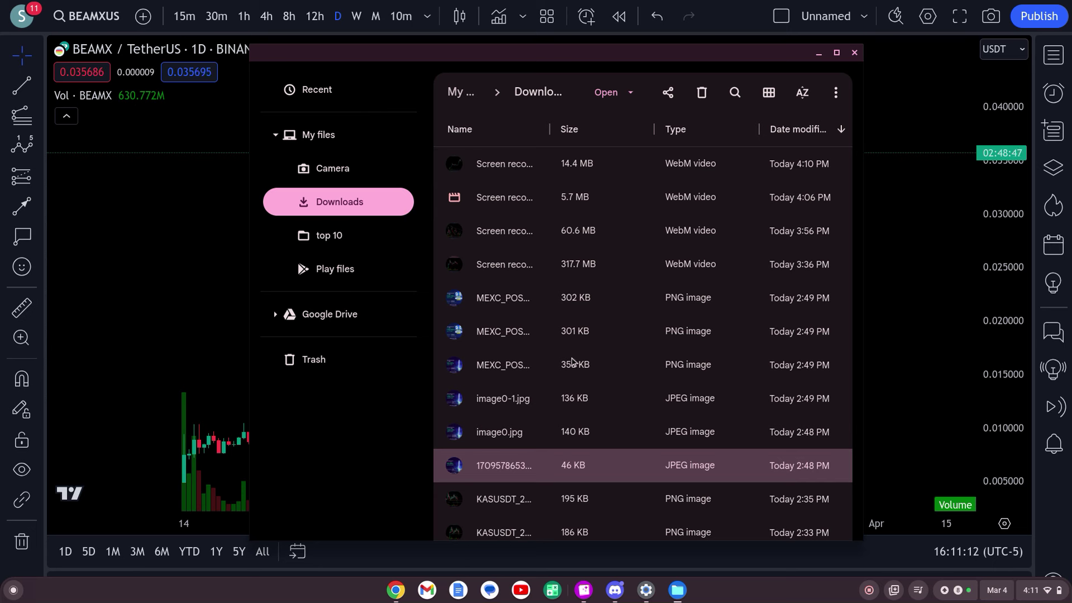
left_click(855, 53)
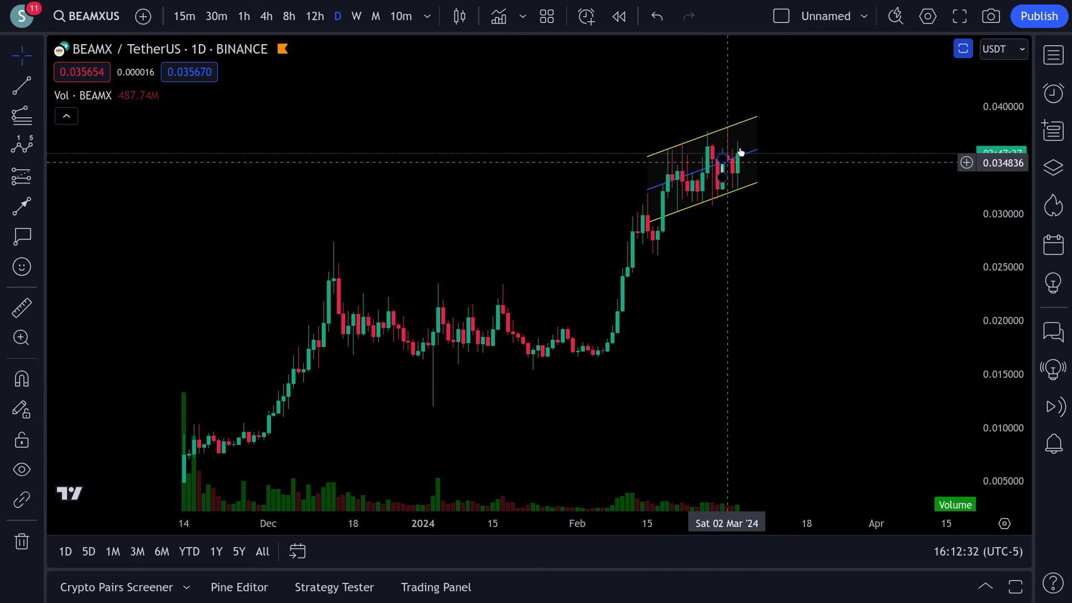
Zoom into the BEAMX rising channel and stretch the price scale to enlarge the candles
scroll(782, 243, "up", 3)
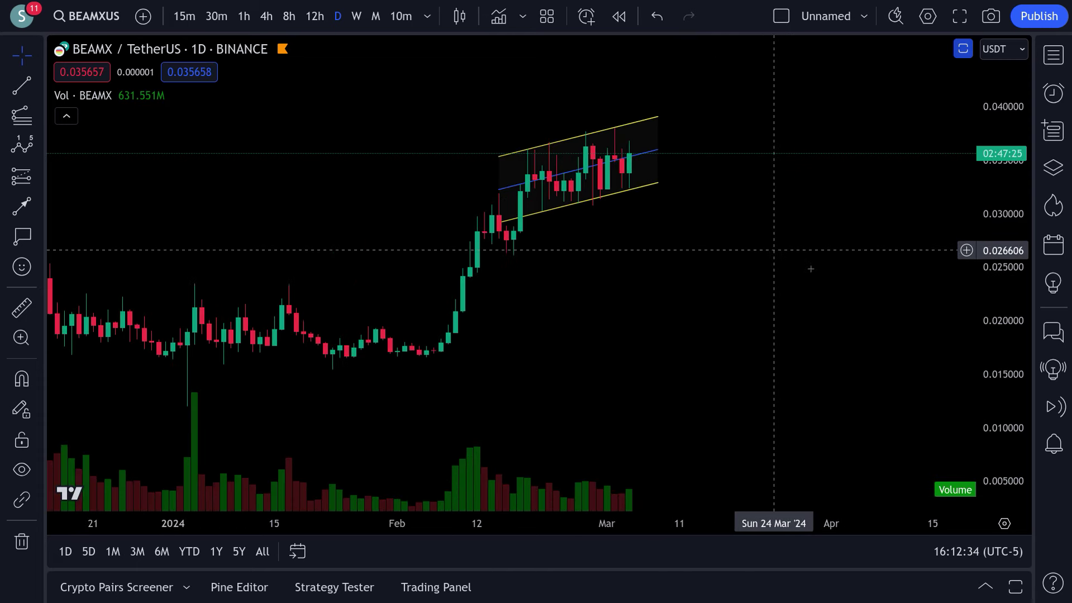
left_click_drag(990, 322, 863, 300)
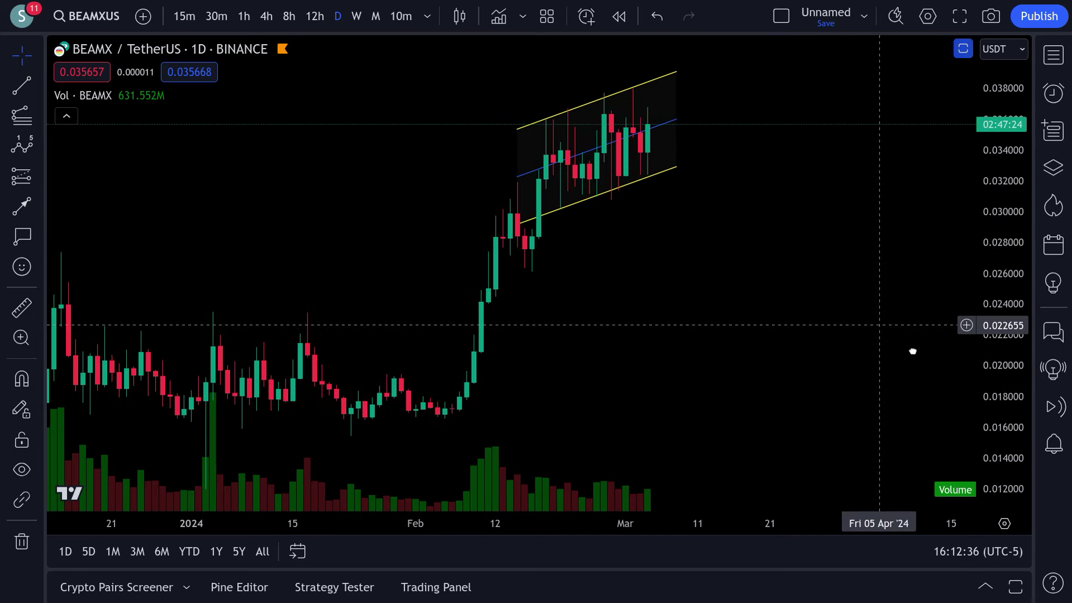
scroll(730, 330, "up", 3)
scroll(722, 324, "up", 4)
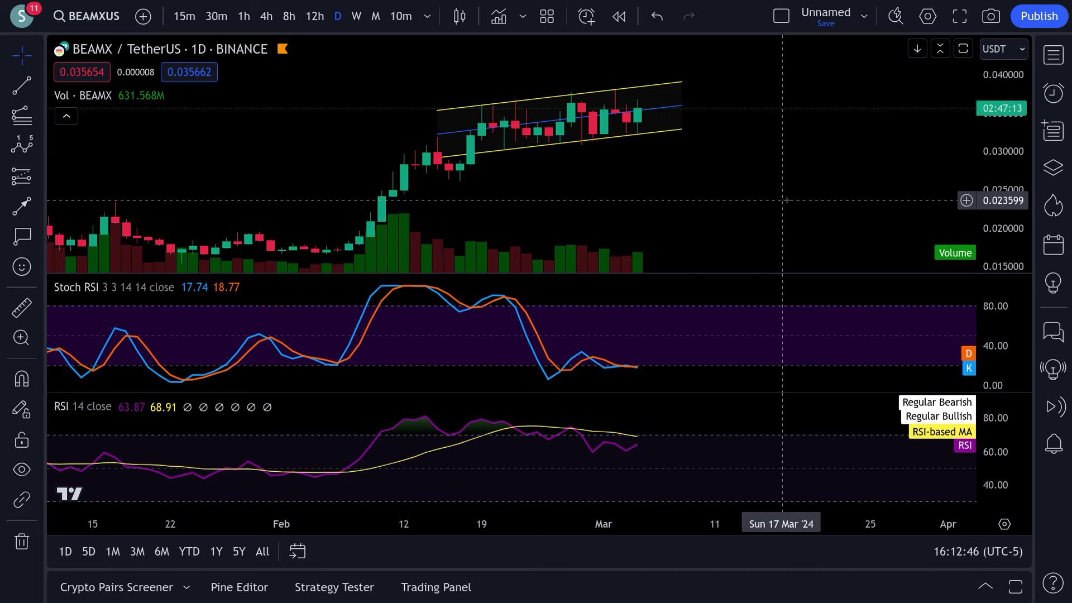
Cycle the BEAMX chart through 12h, 4h, 8h, 4h and weekly intervals, ending on 12h
left_click(313, 18)
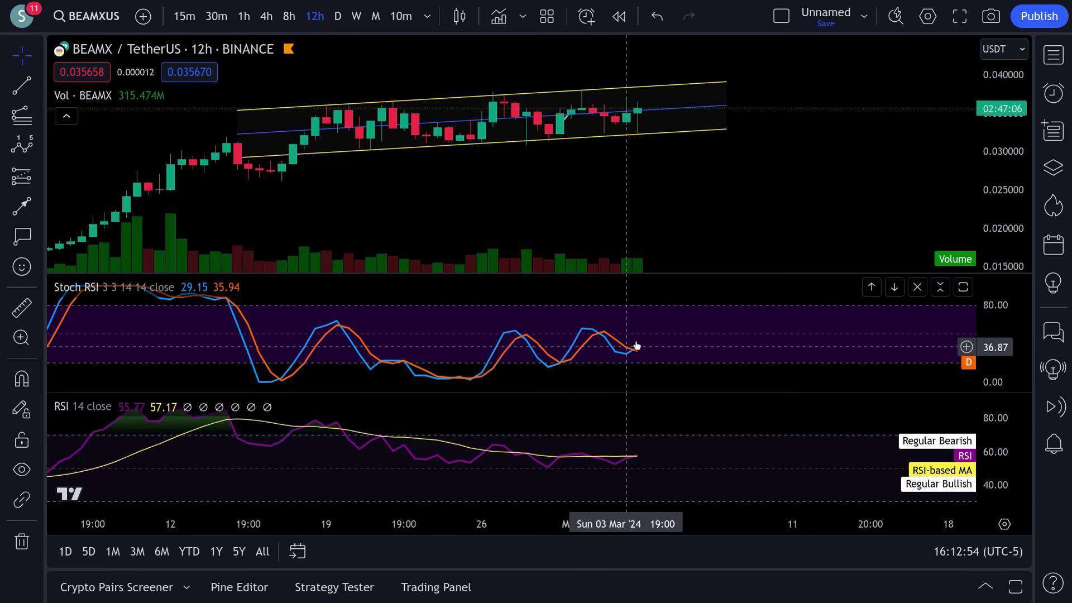
left_click(272, 19)
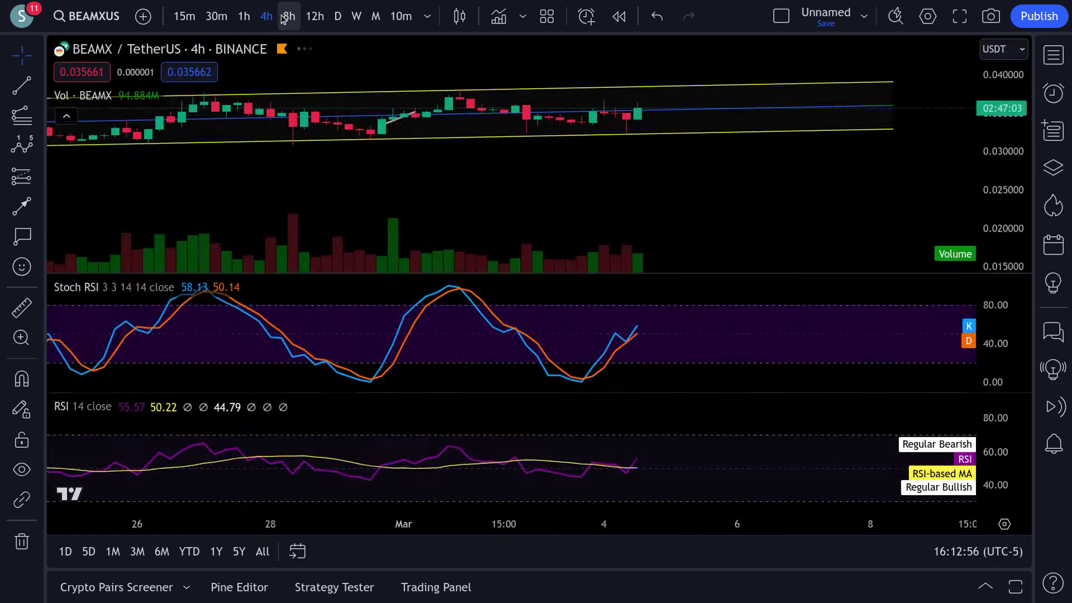
left_click(283, 17)
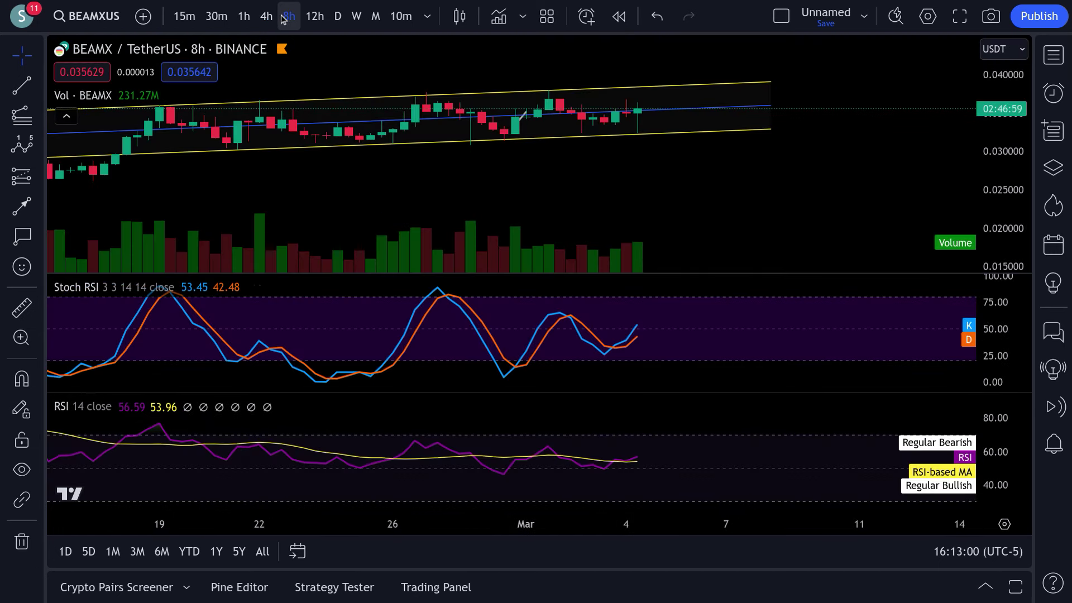
left_click(269, 17)
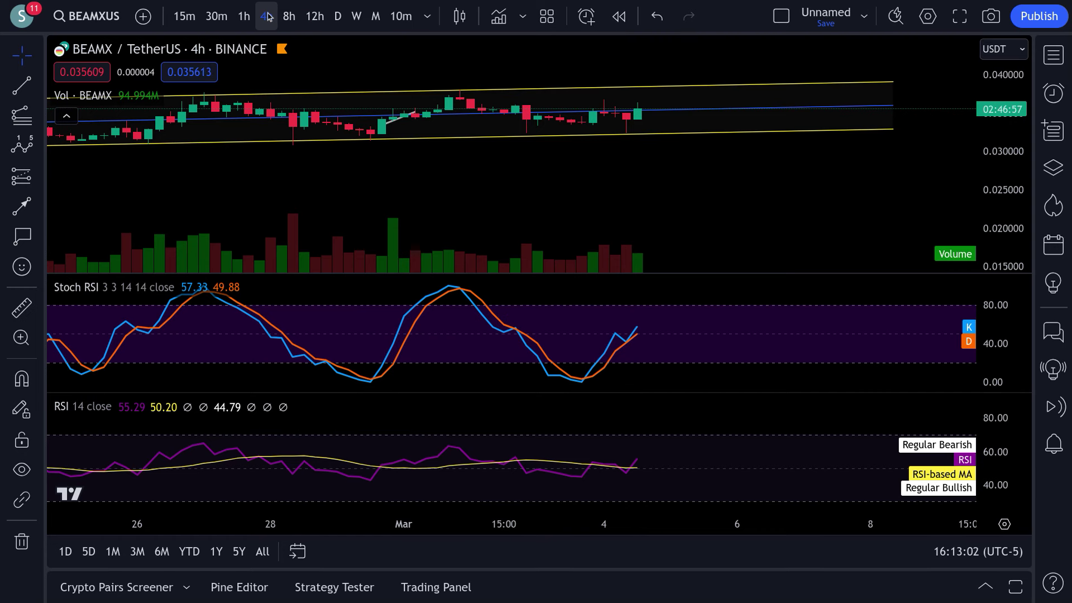
left_click(352, 13)
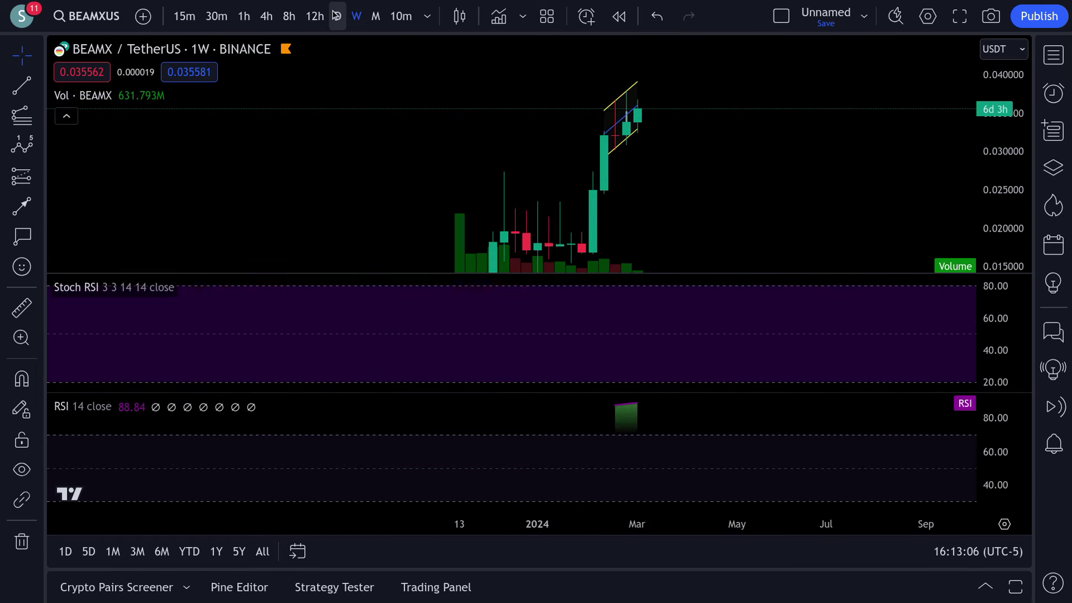
left_click(326, 16)
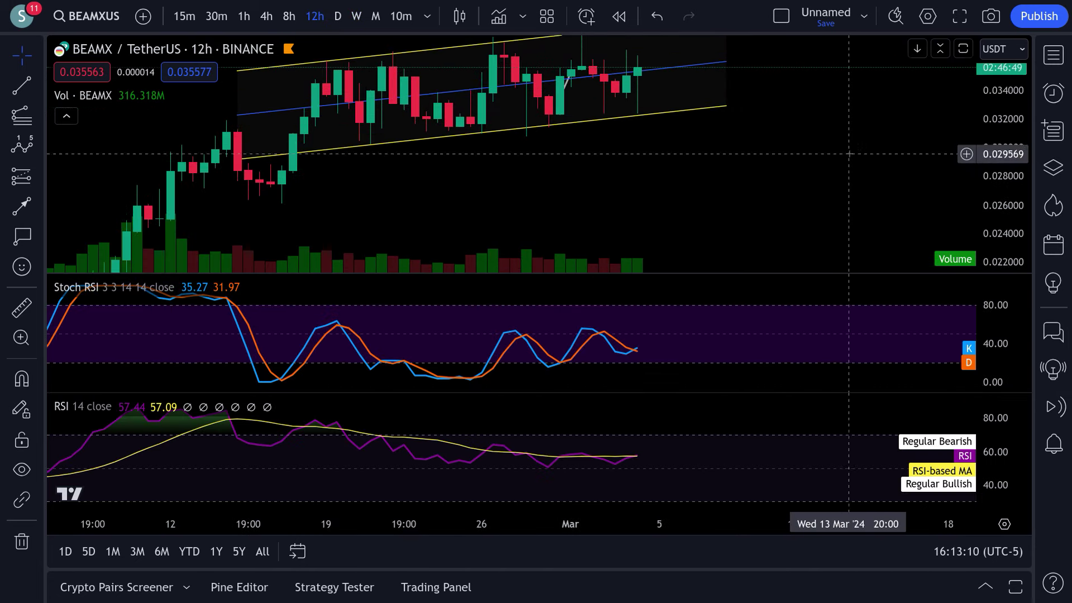
Zoom out and scroll to reveal more 12-hour BEAMX history
scroll(854, 218, "down", 3)
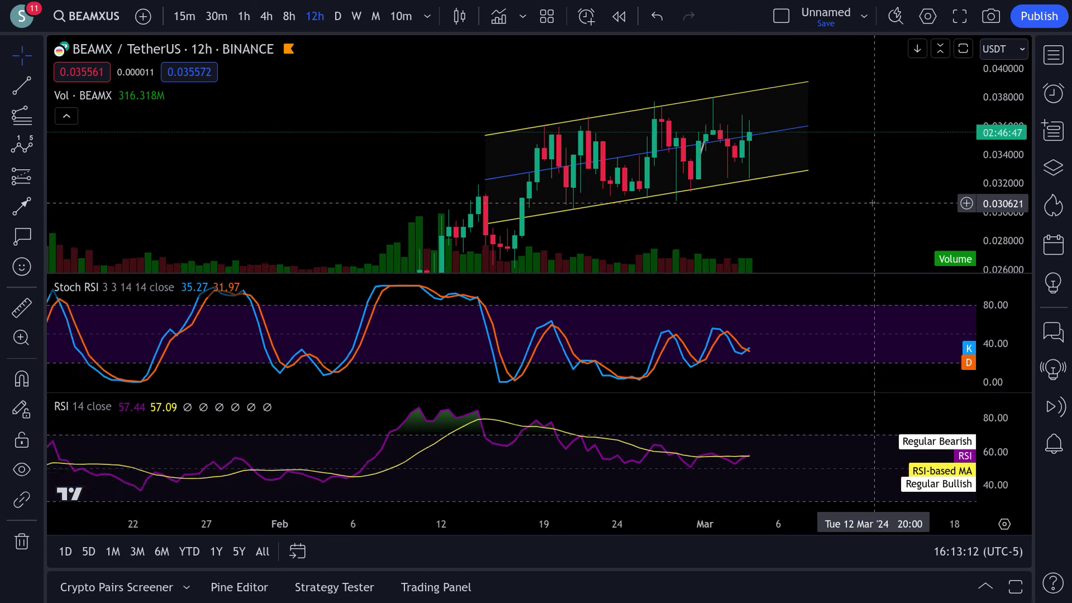
scroll(874, 204, "right", 3)
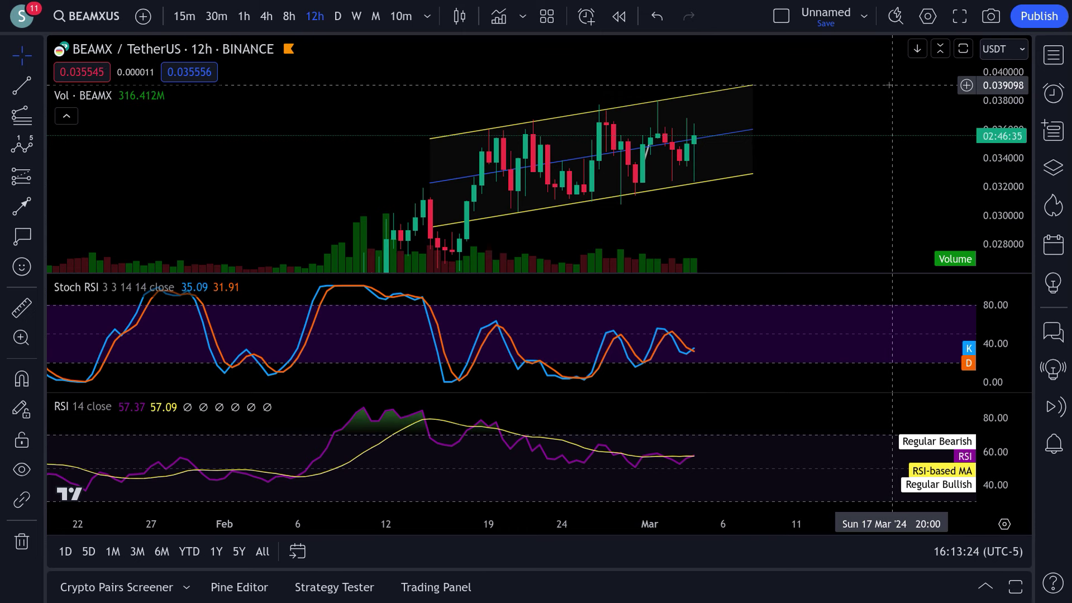
scroll(885, 160, "down", 1)
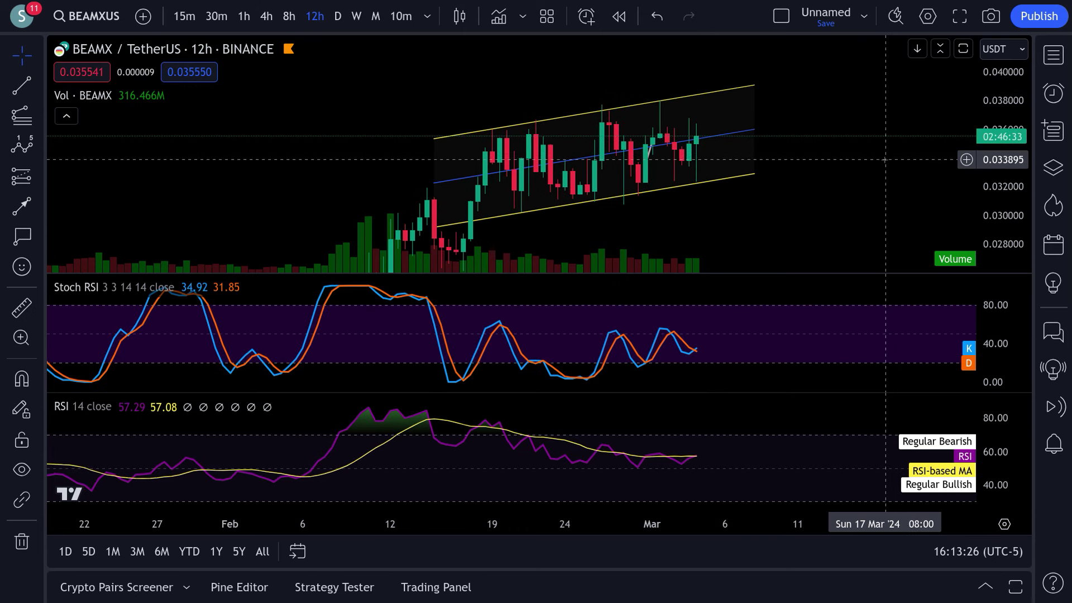
scroll(885, 160, "down", 1)
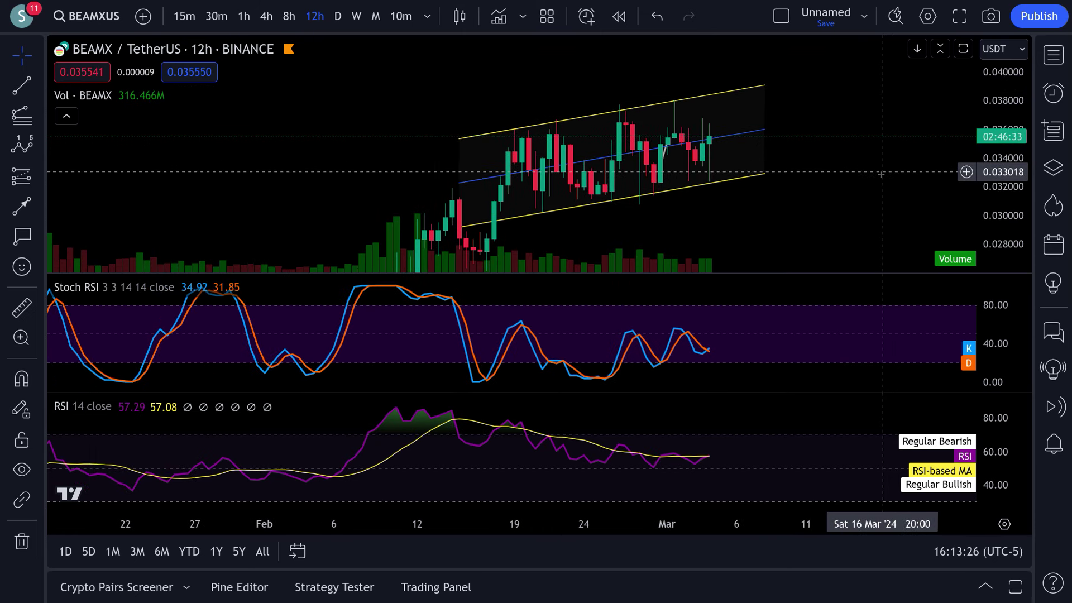
Maximize the price pane to hide Stoch RSI and RSI, then switch to the BTCUSD chart
double_click(842, 219)
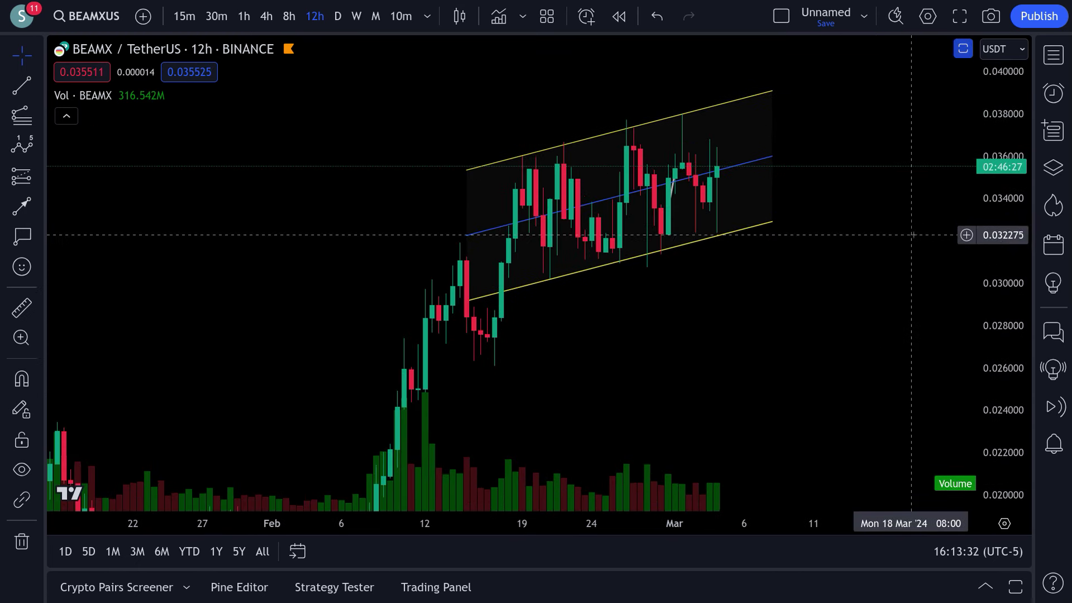
mouse_move(768, 5)
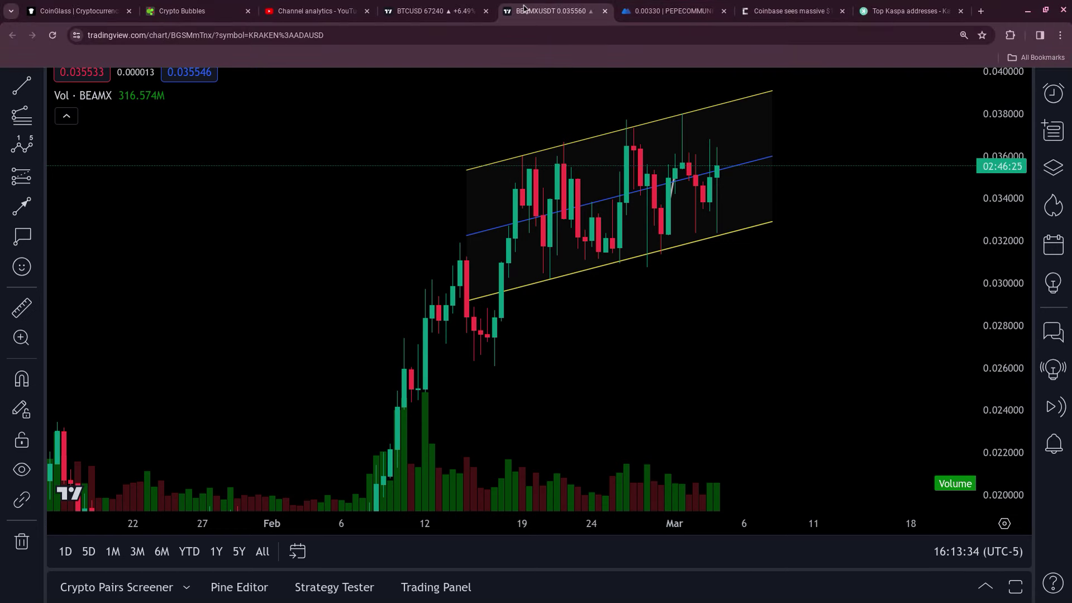
left_click(474, 7)
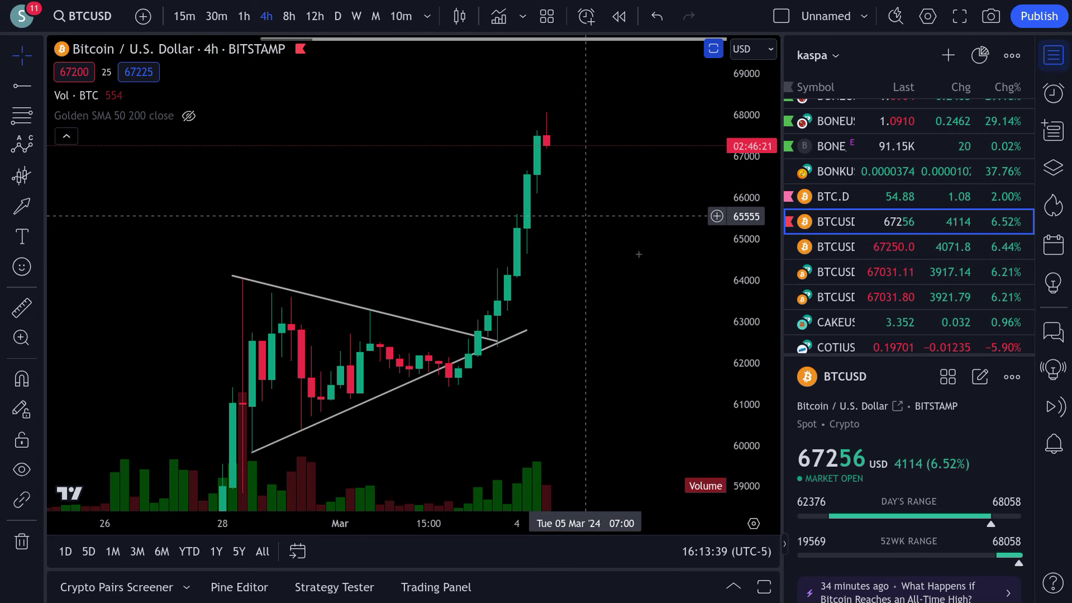
Measure the triangle's height with an Info Line and move it to the breakout candle
left_click(38, 85)
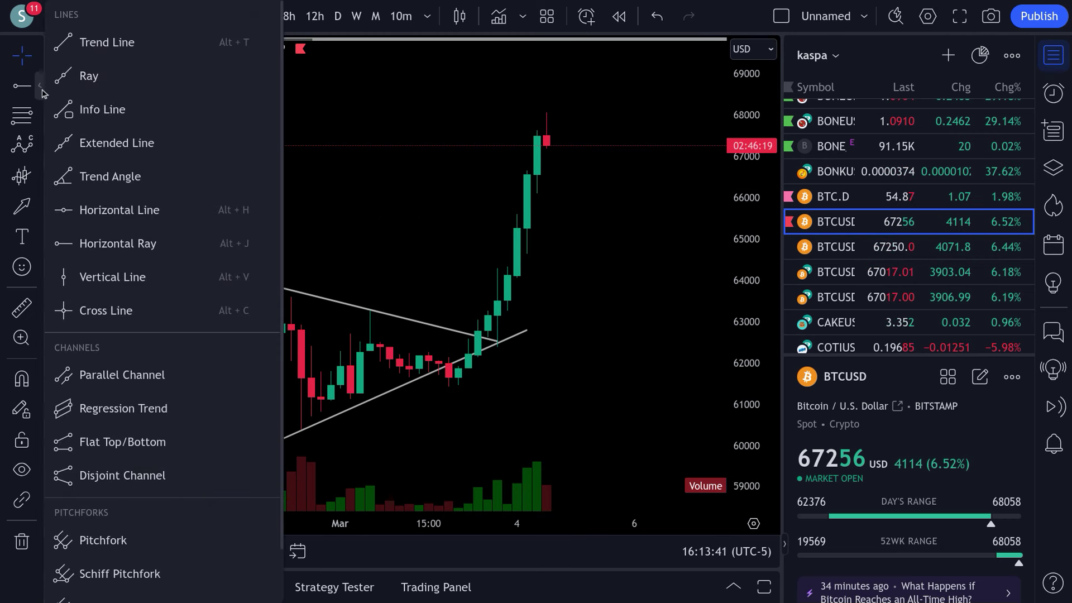
left_click(103, 111)
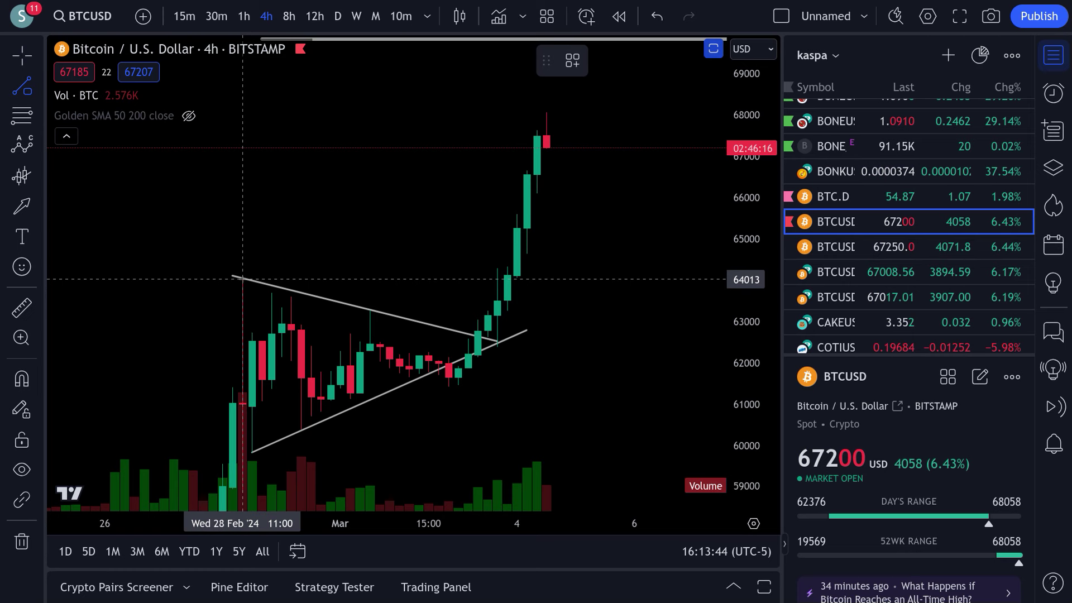
left_click(243, 279)
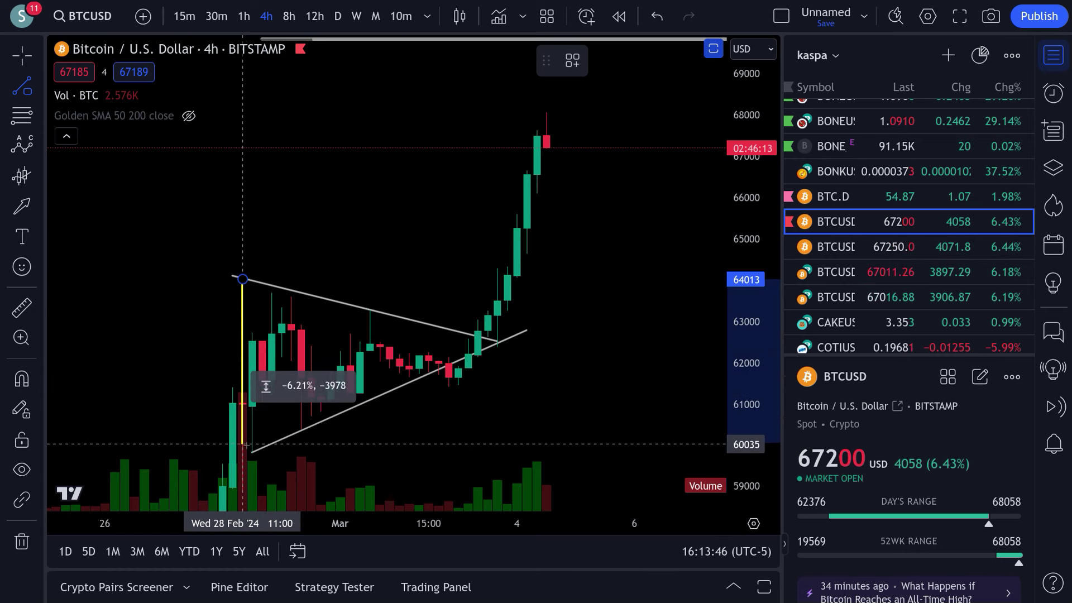
left_click(243, 452)
left_click_drag(246, 439, 478, 321)
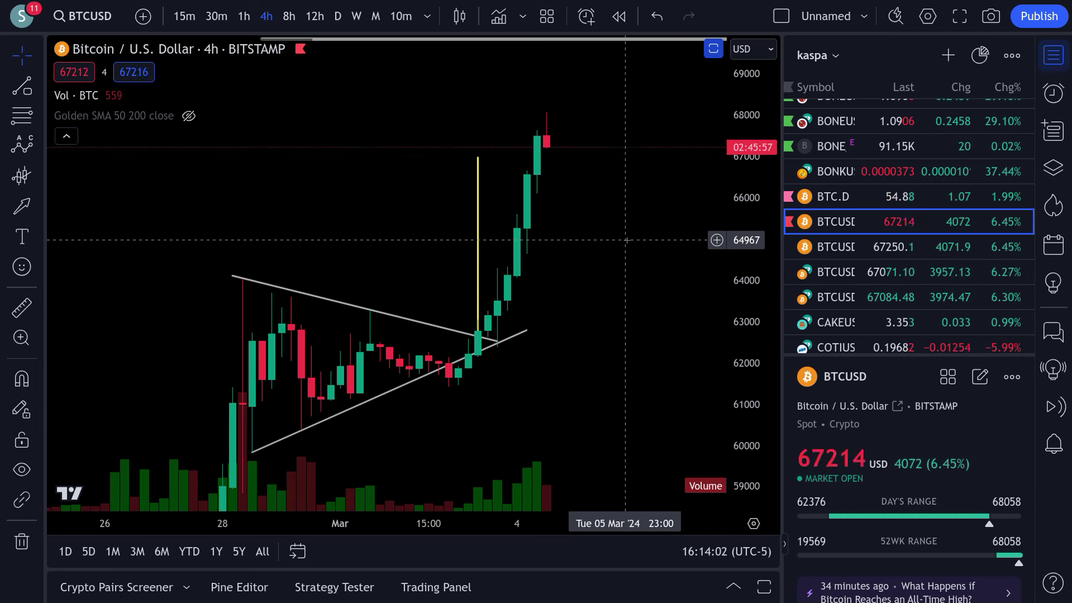
Delete the yellow measurement line and nudge the 4-hour chart view downward
left_click(478, 210)
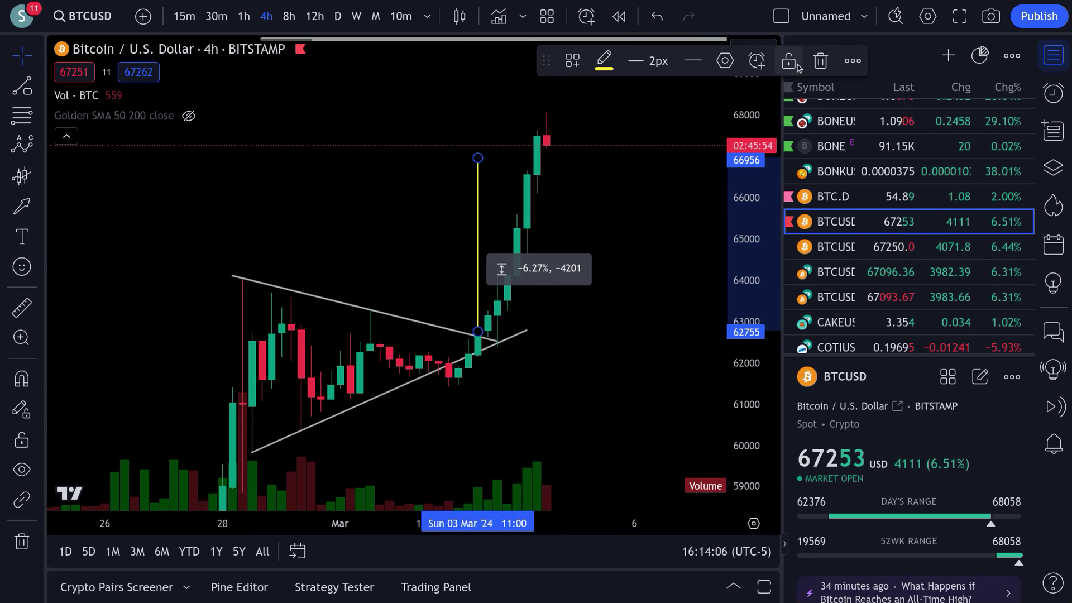
left_click(820, 60)
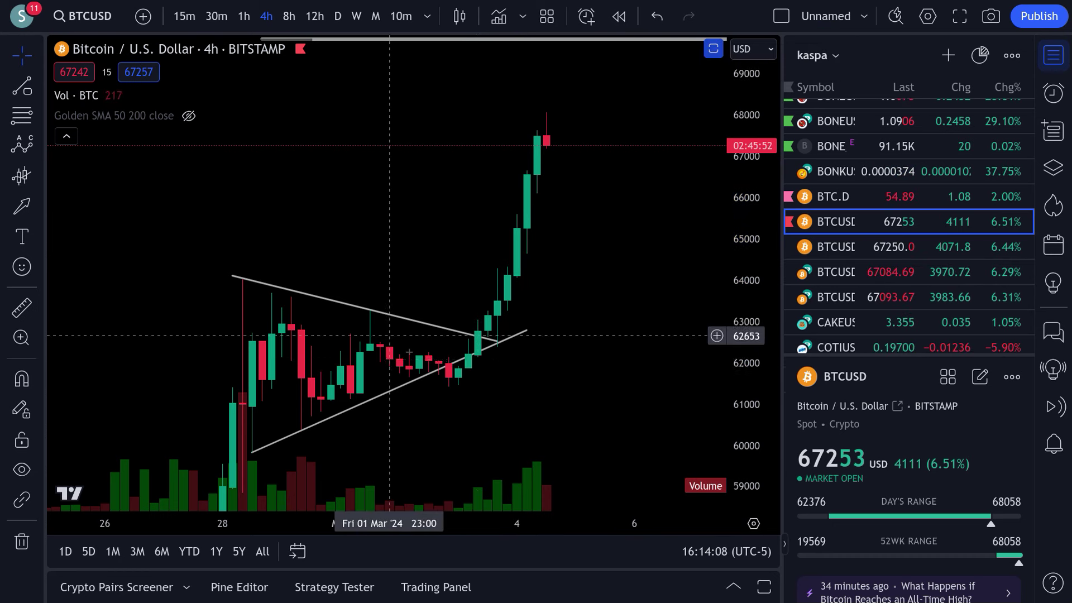
left_click_drag(585, 236, 564, 403)
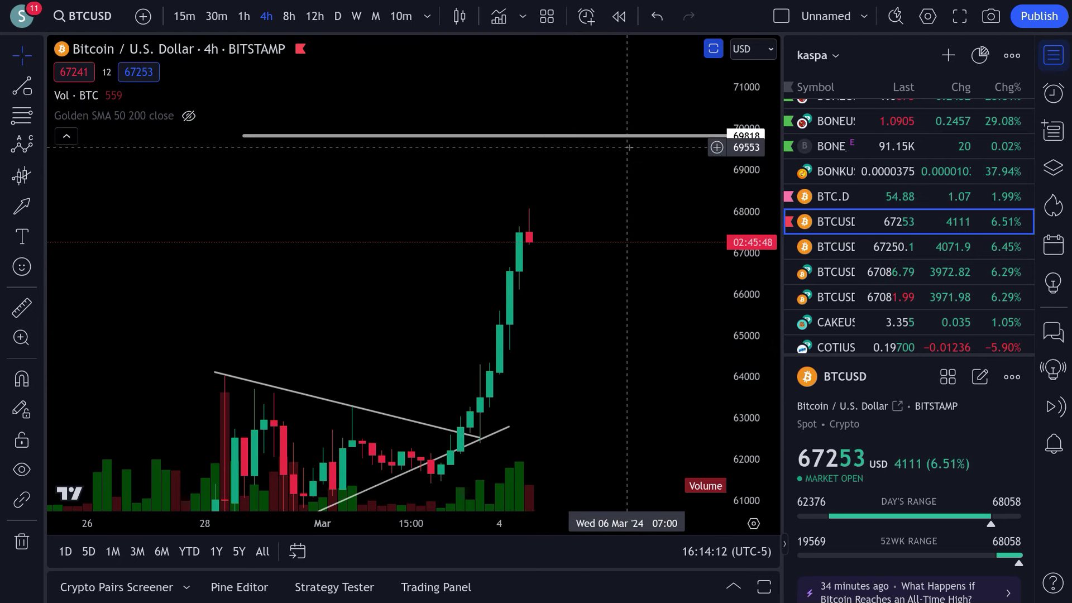
Switch BTCUSD to monthly candles and pan and zoom to frame the 2018–2024 history
left_click(376, 17)
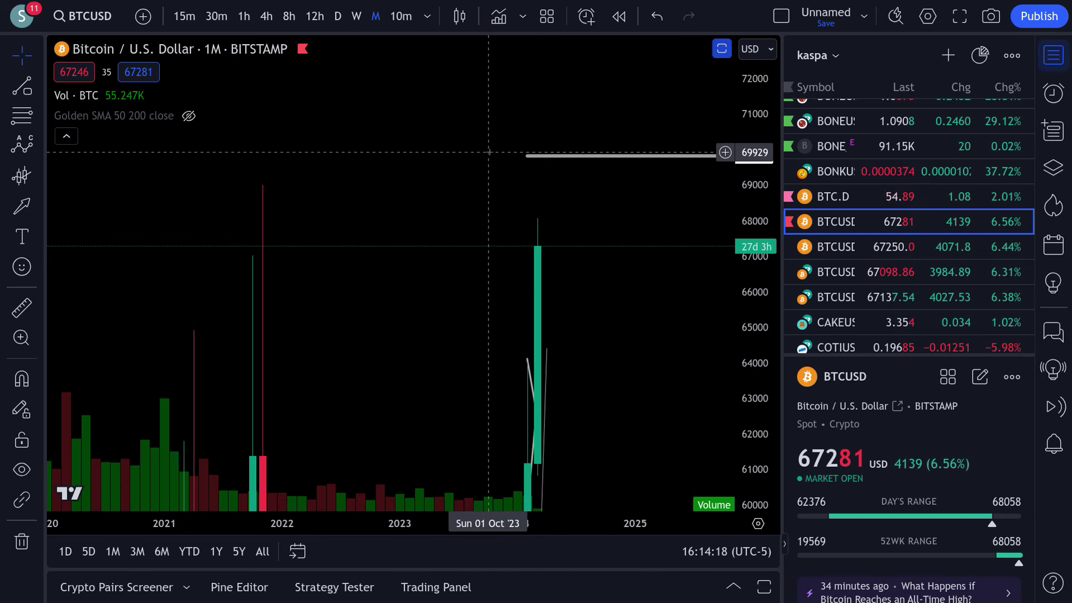
left_click_drag(614, 314, 737, 394)
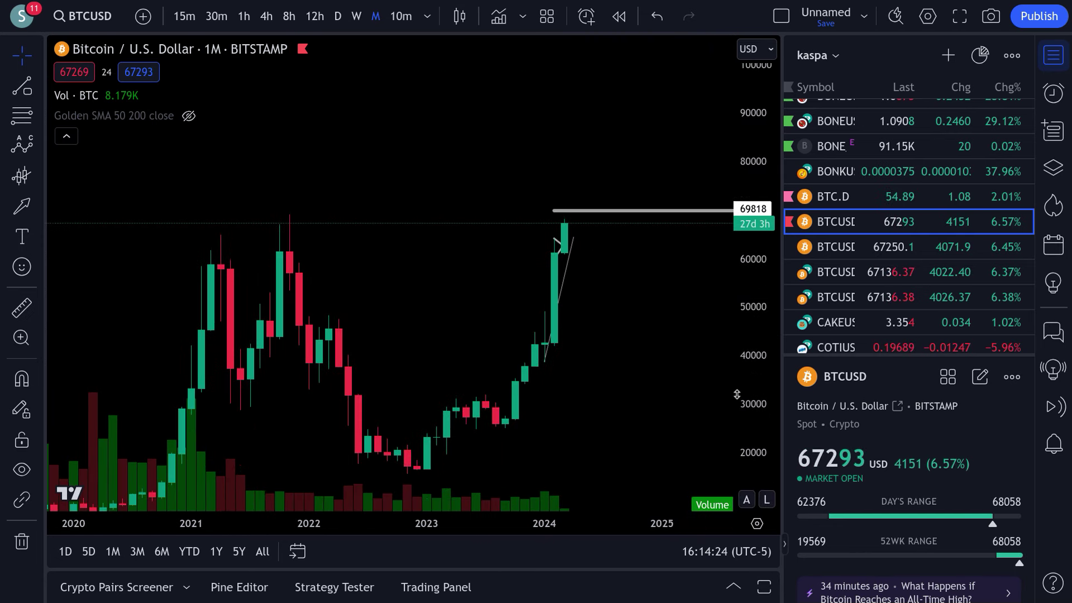
mouse_move(618, 394)
left_mouse_down()
mouse_move(646, 354)
mouse_move(604, 404)
left_mouse_up()
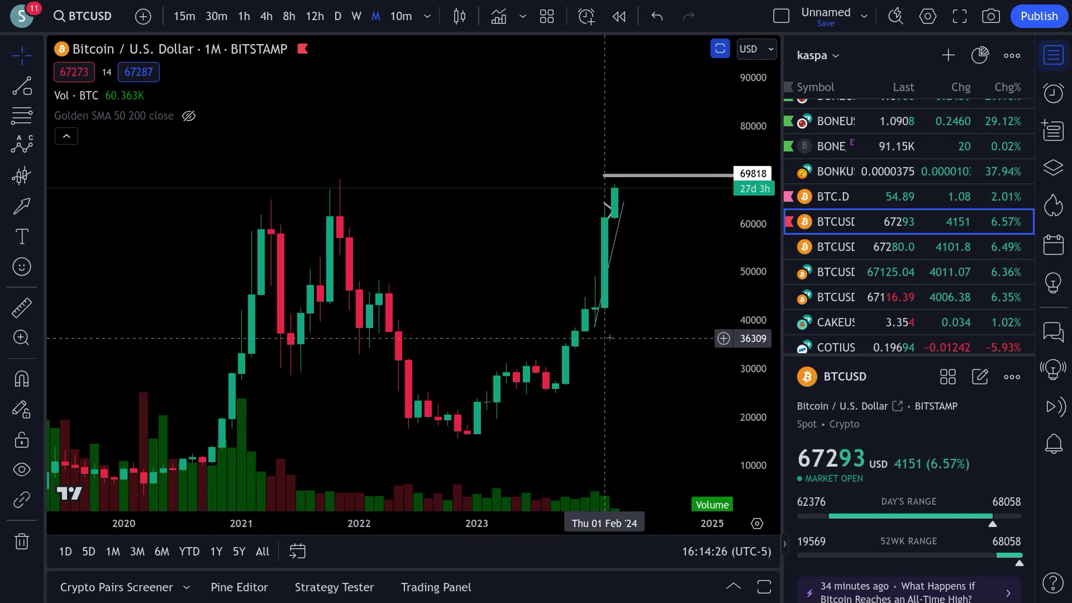
left_click_drag(398, 375, 606, 301)
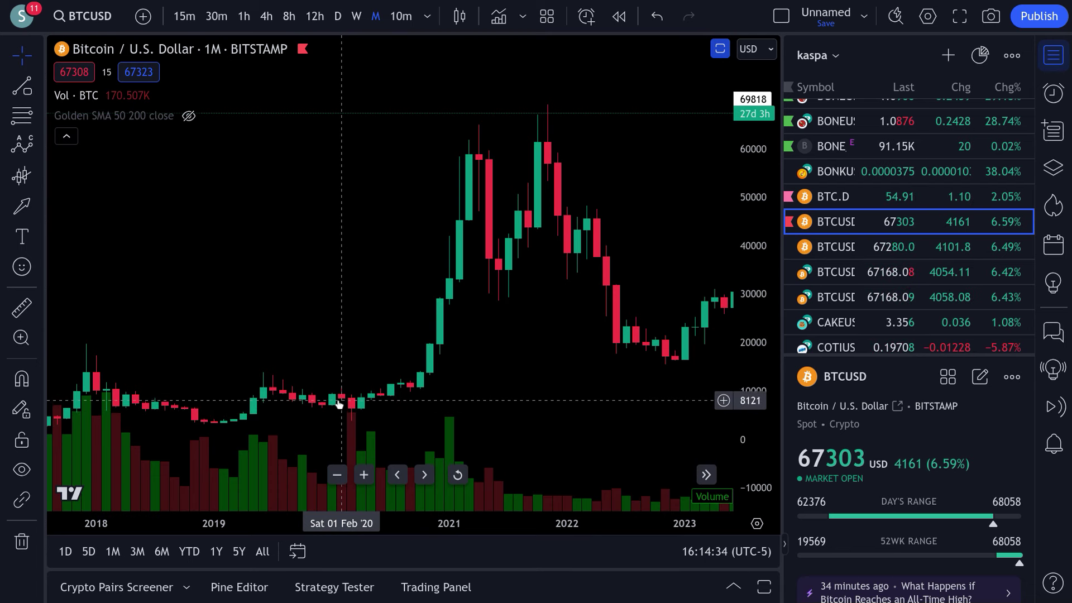
left_click_drag(461, 396, 490, 357)
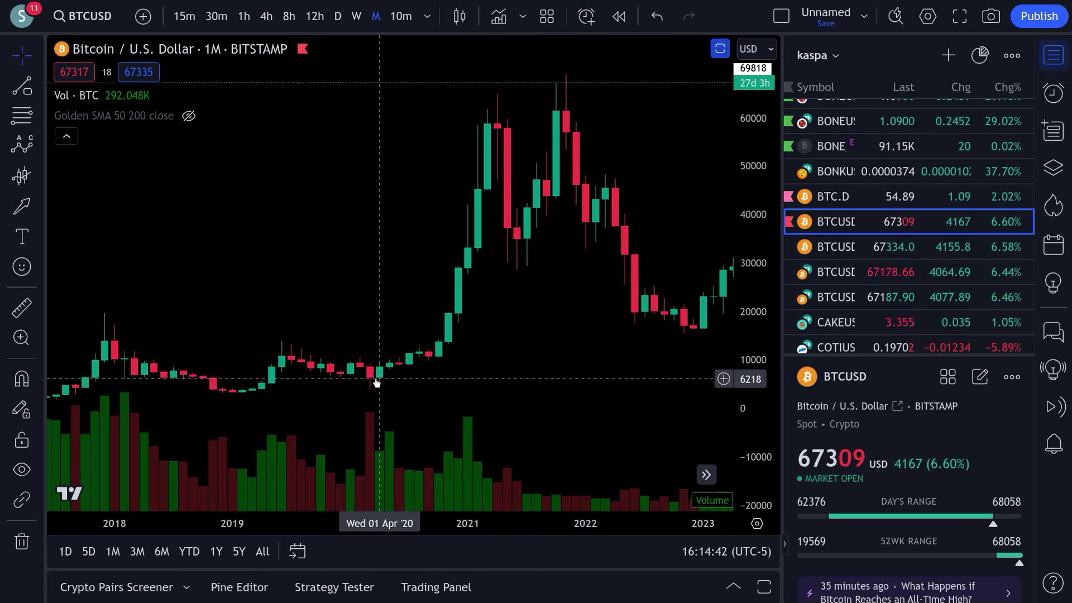
left_click_drag(550, 342, 517, 371)
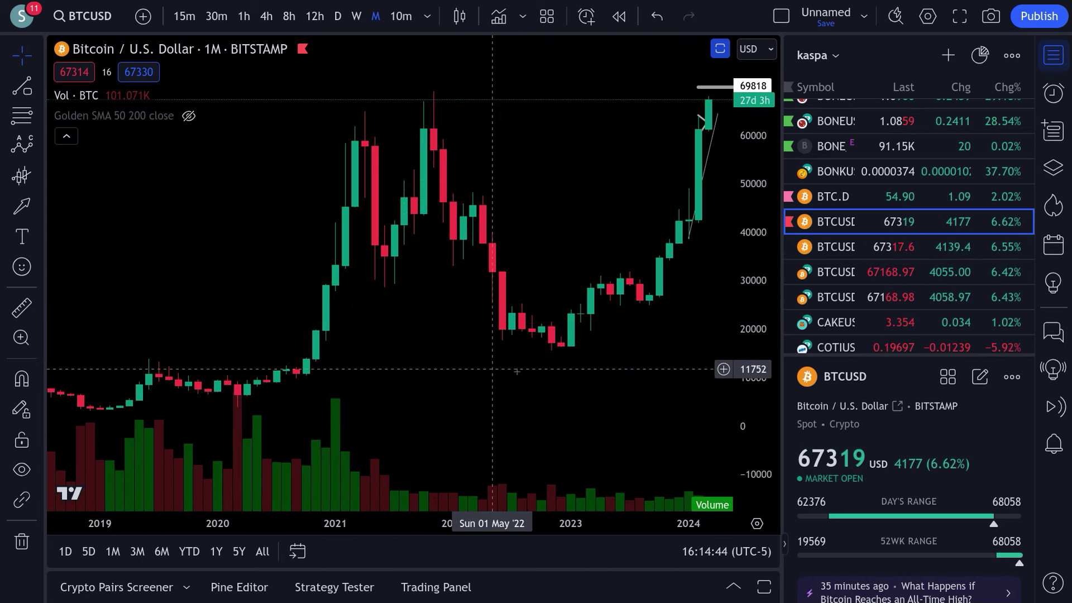
scroll(602, 368, "down", 1)
left_click_drag(602, 367, 526, 390)
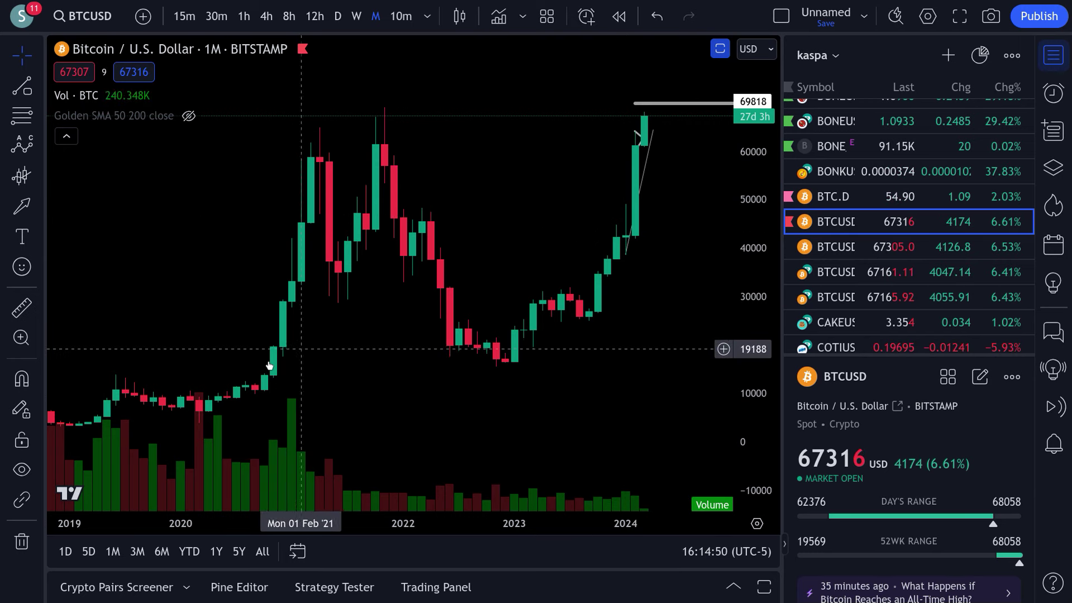
scroll(275, 368, "down", 3)
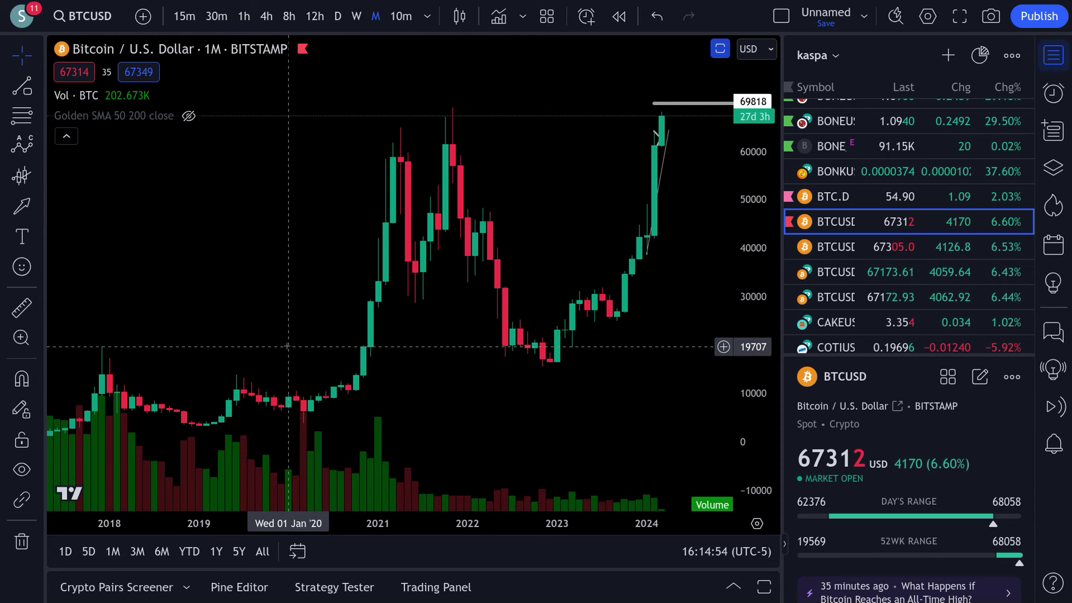
left_click(38, 87)
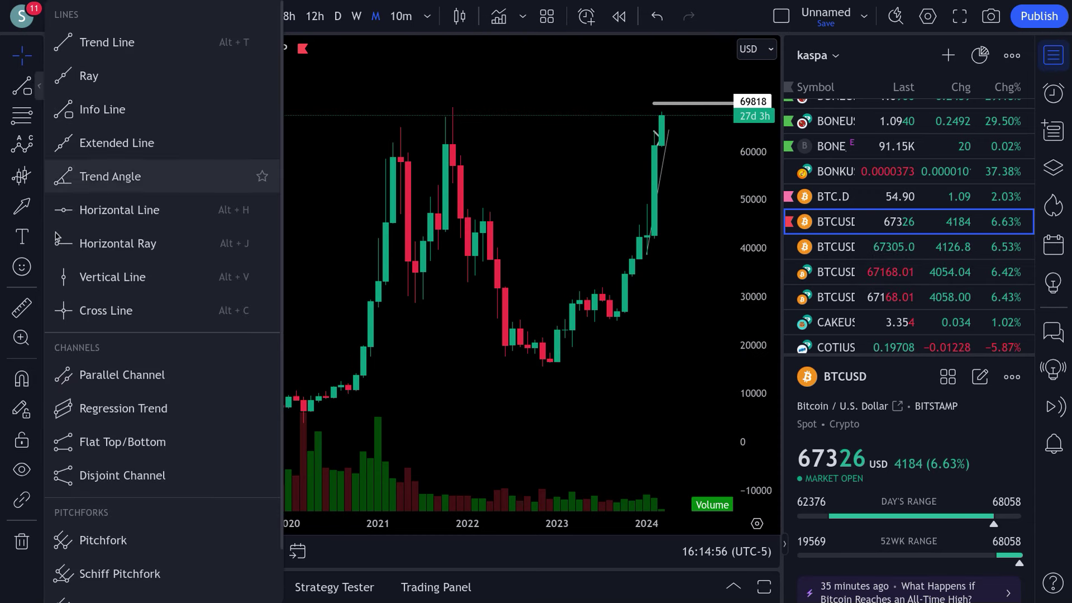
Draw a horizontal level at 19707 on monthly BTCUSD, then open BEAMXUSDT from the watchlist
left_click(78, 211)
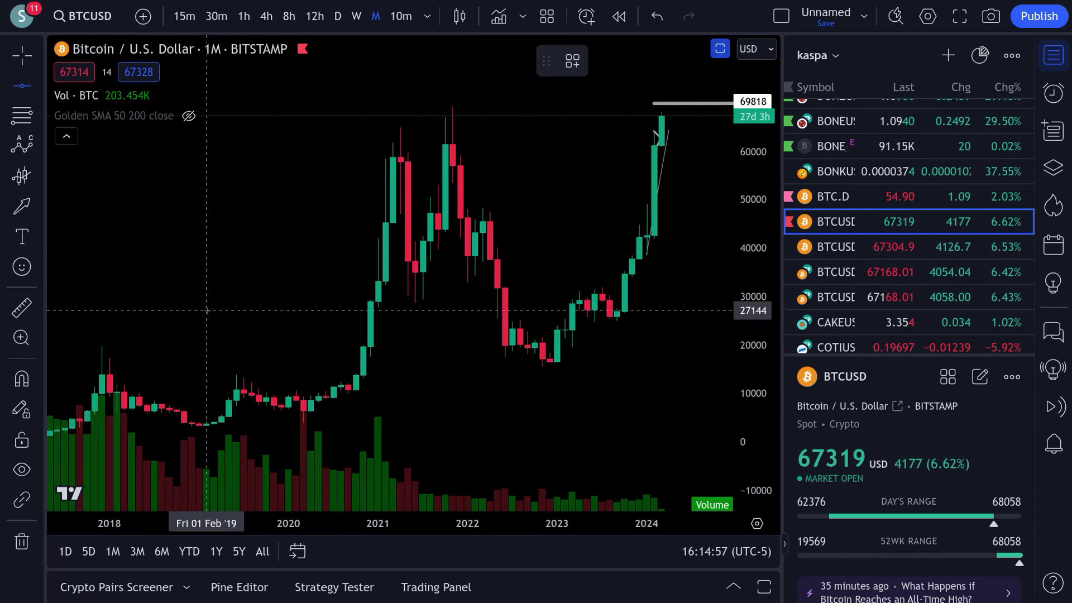
left_click(215, 346)
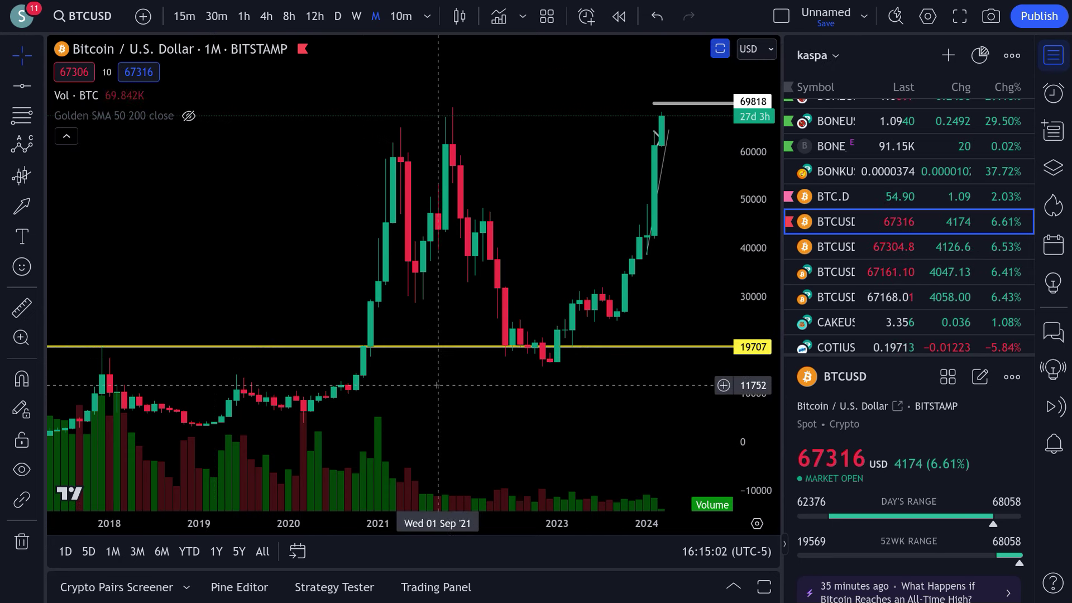
left_click_drag(512, 379, 419, 416)
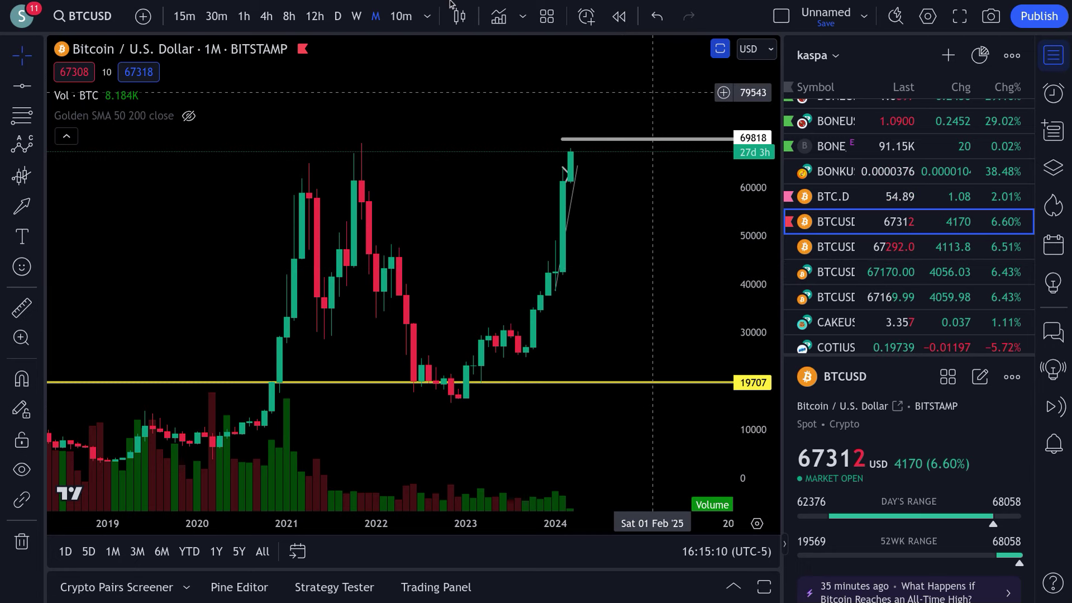
scroll(829, 213, "up", 5)
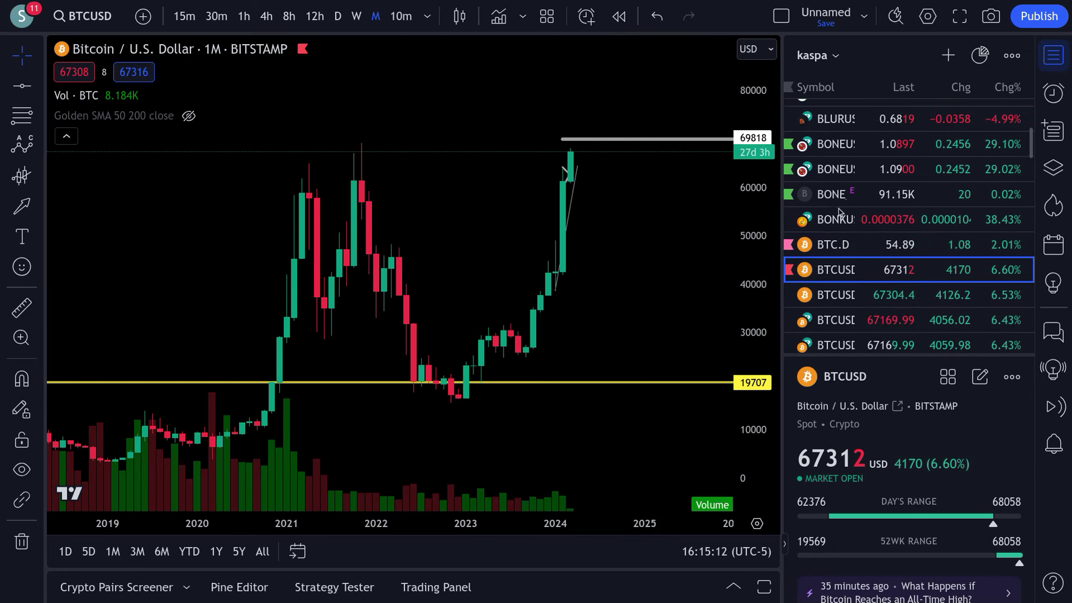
left_click(834, 206)
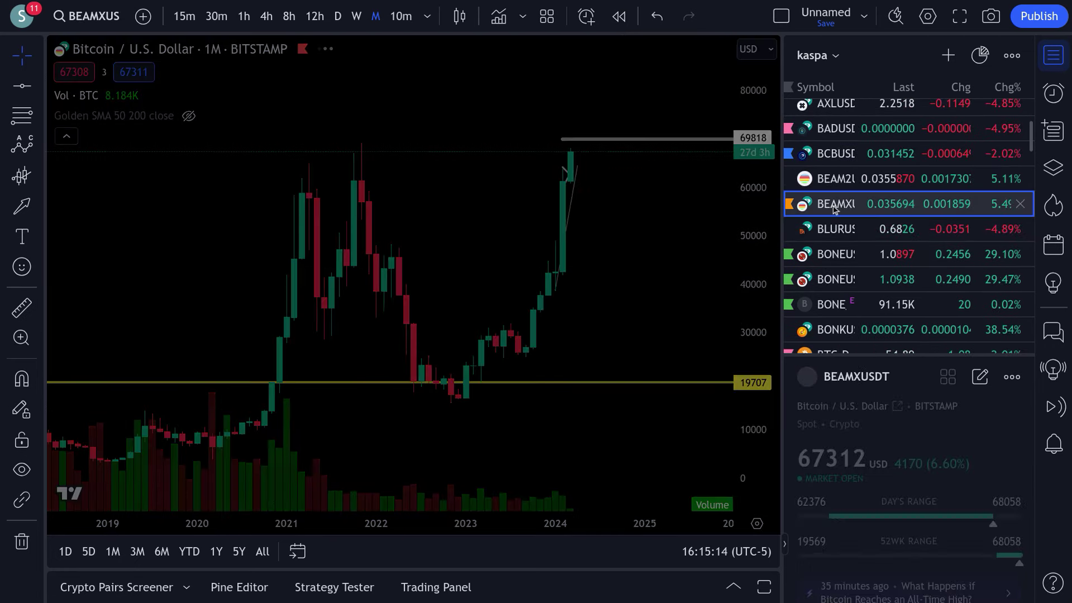
Switch BEAMX/USDT to daily candles and zoom out
left_click(338, 17)
scroll(648, 305, "down", 4)
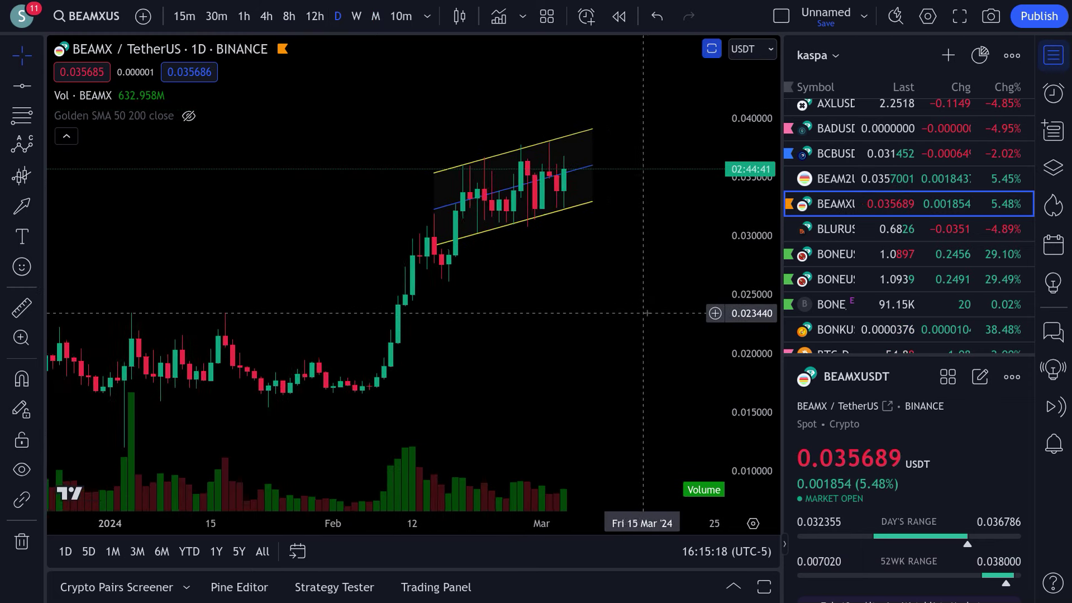
scroll(657, 301, "down", 3)
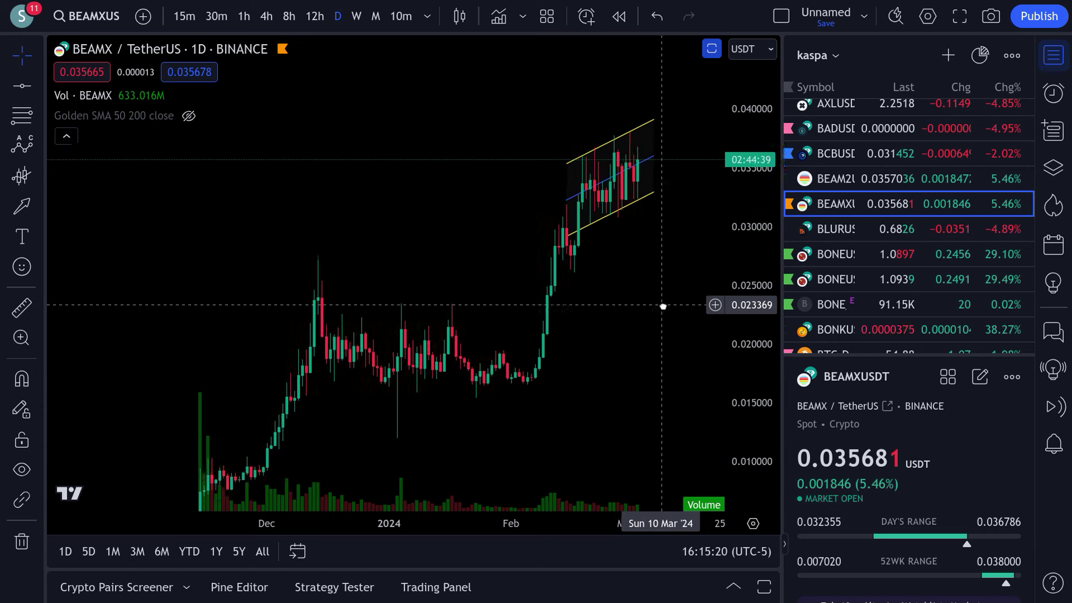
Draw Fibonacci levels from the 0.027504 high to the 0.015383 low and reveal extensions to 0.047117
left_click(22, 115)
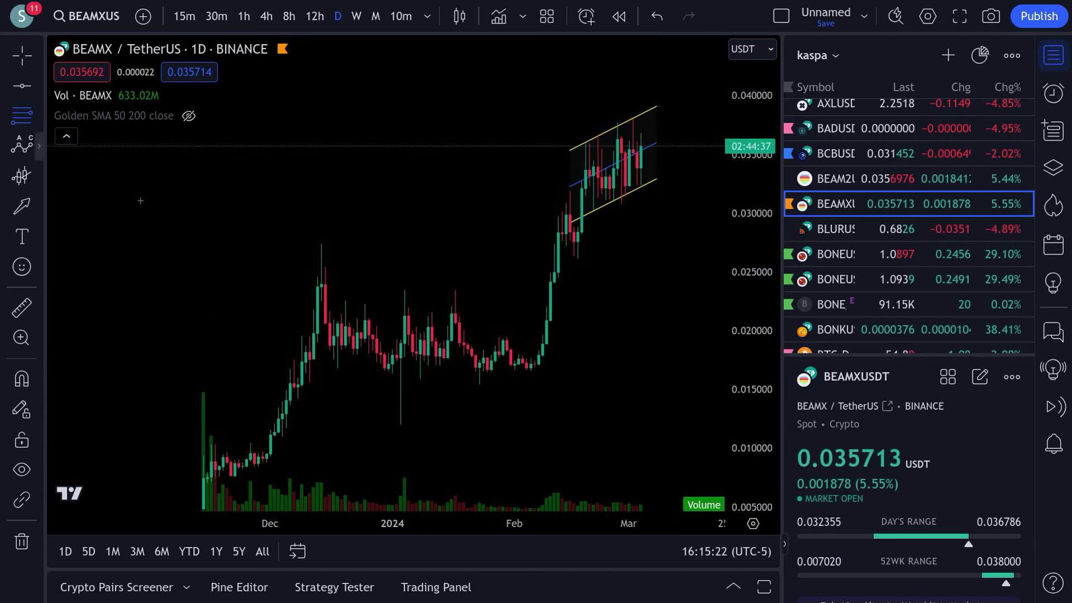
left_click(298, 242)
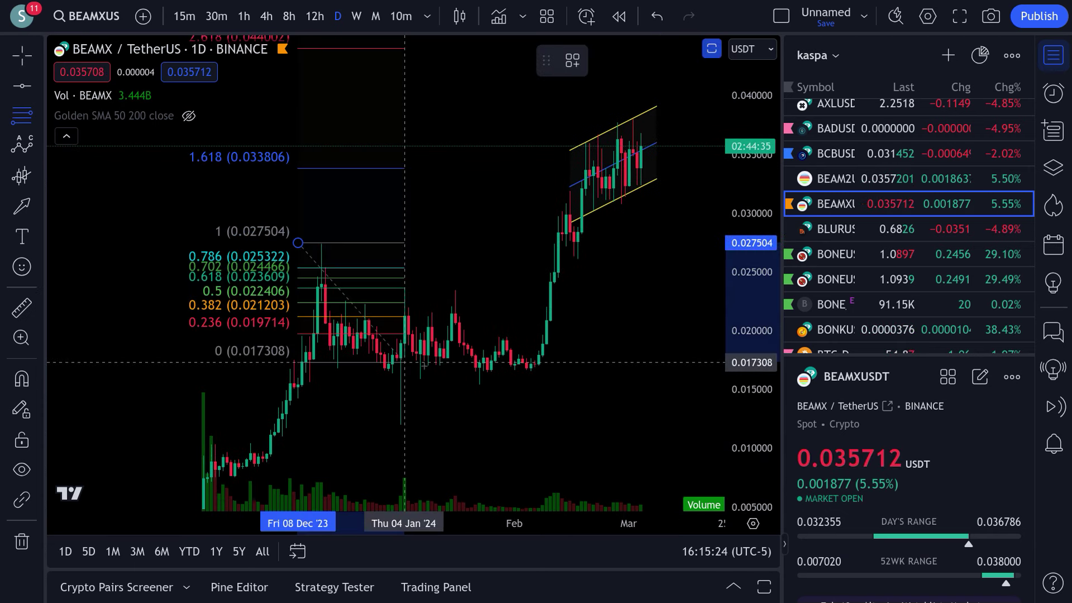
left_click(586, 385)
left_click(390, 199)
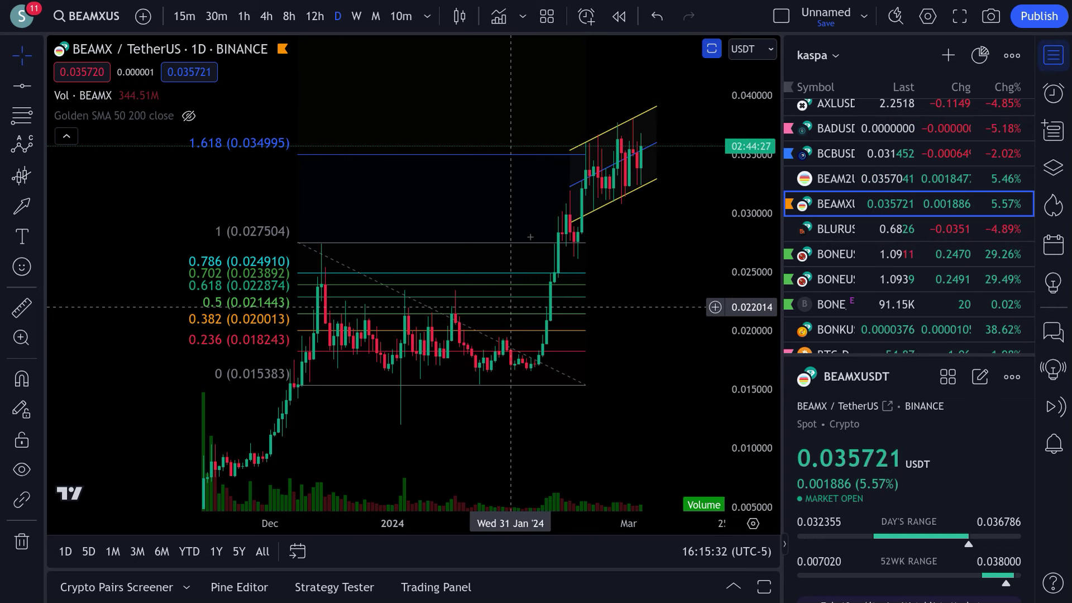
left_click_drag(744, 258, 388, 168)
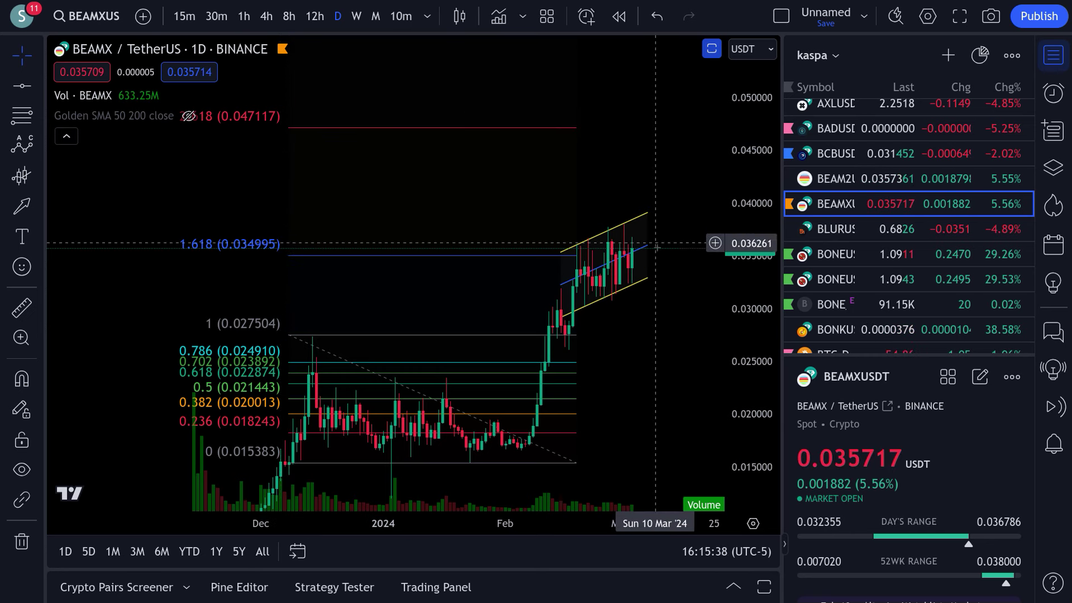
scroll(651, 317, "down", 3)
left_click_drag(676, 358, 662, 314)
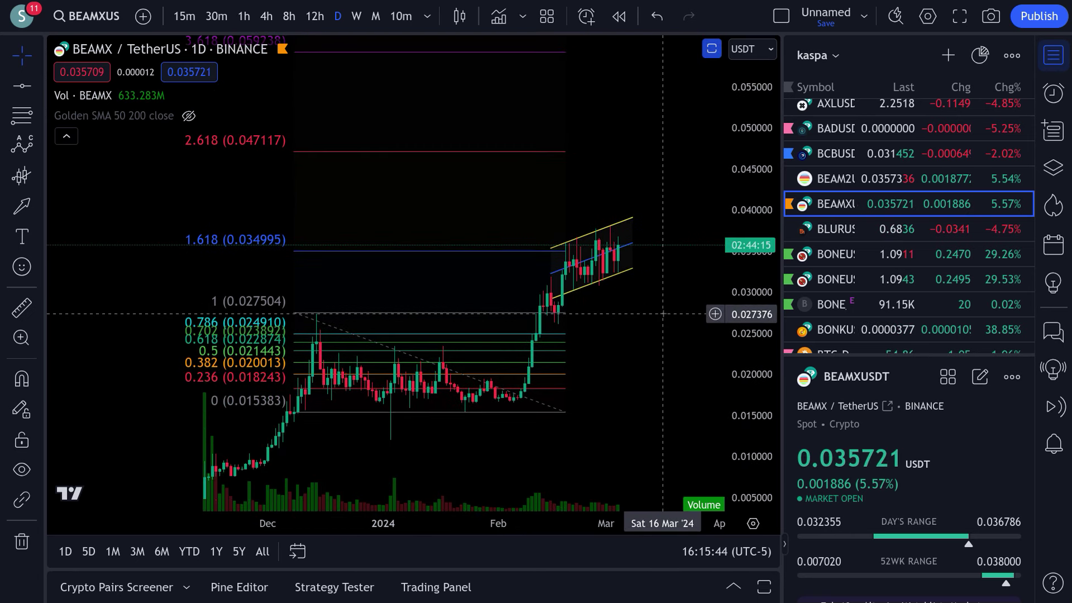